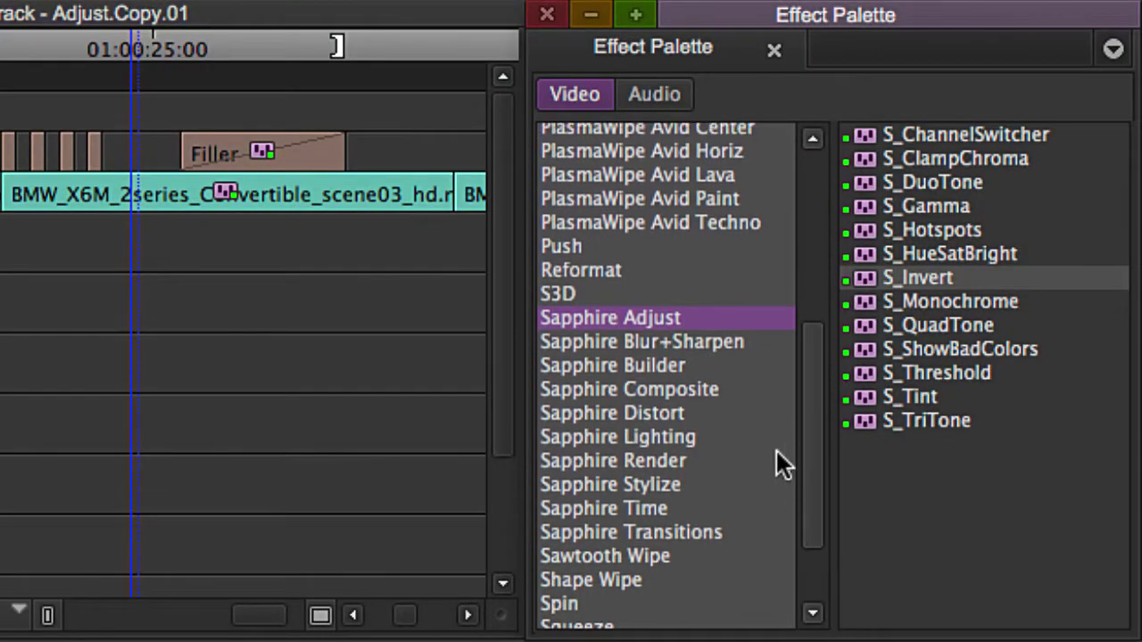
# Browse the Image category of video effects and highlight Color Effect
pyautogui.click(838, 287)
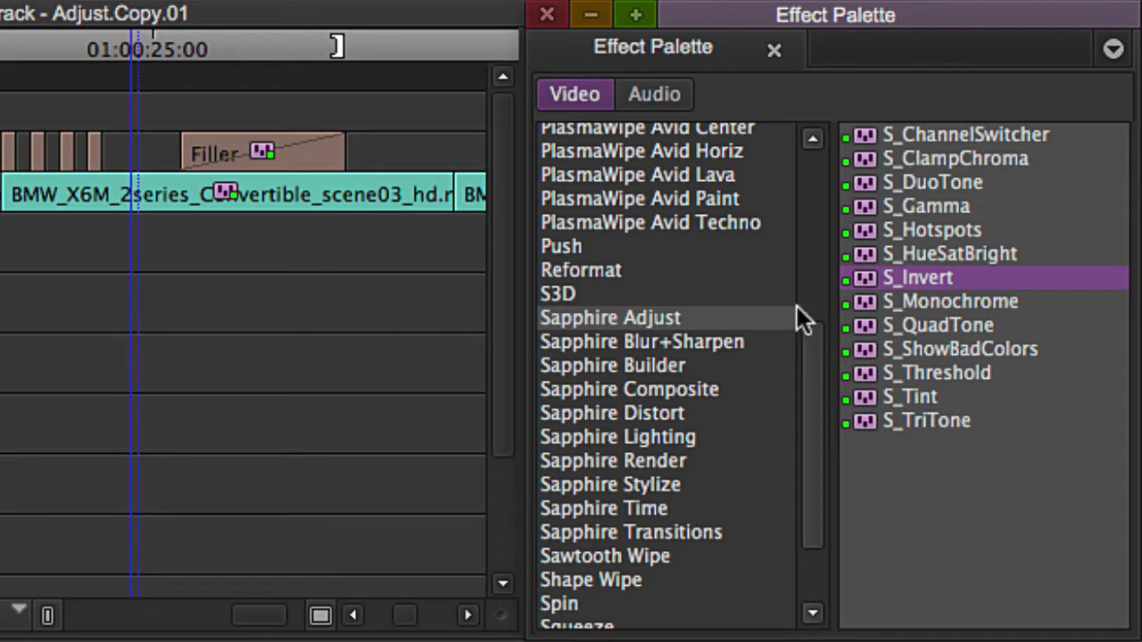
pyautogui.click(339, 198)
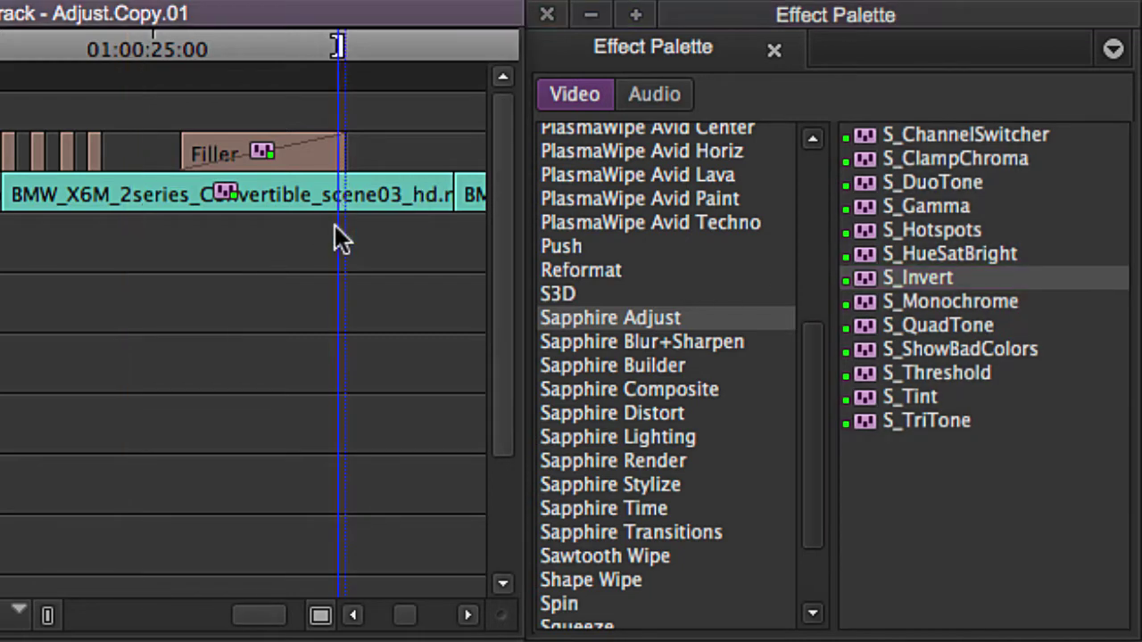
pyautogui.press('super+]')
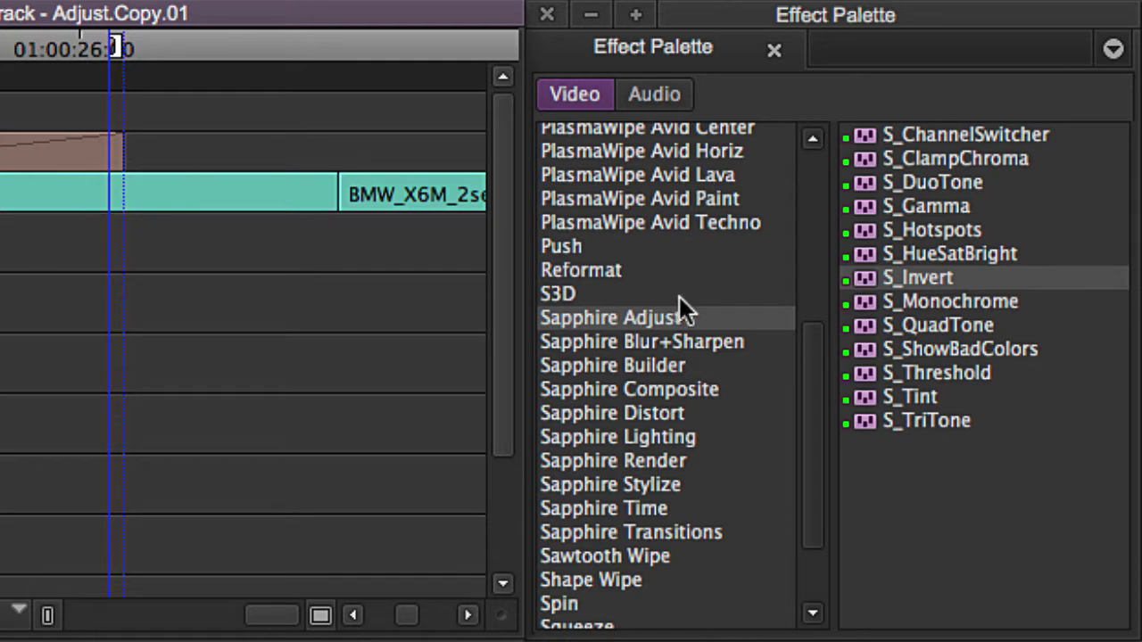
pyautogui.moveTo(795, 383); pyautogui.dragTo(816, 220)
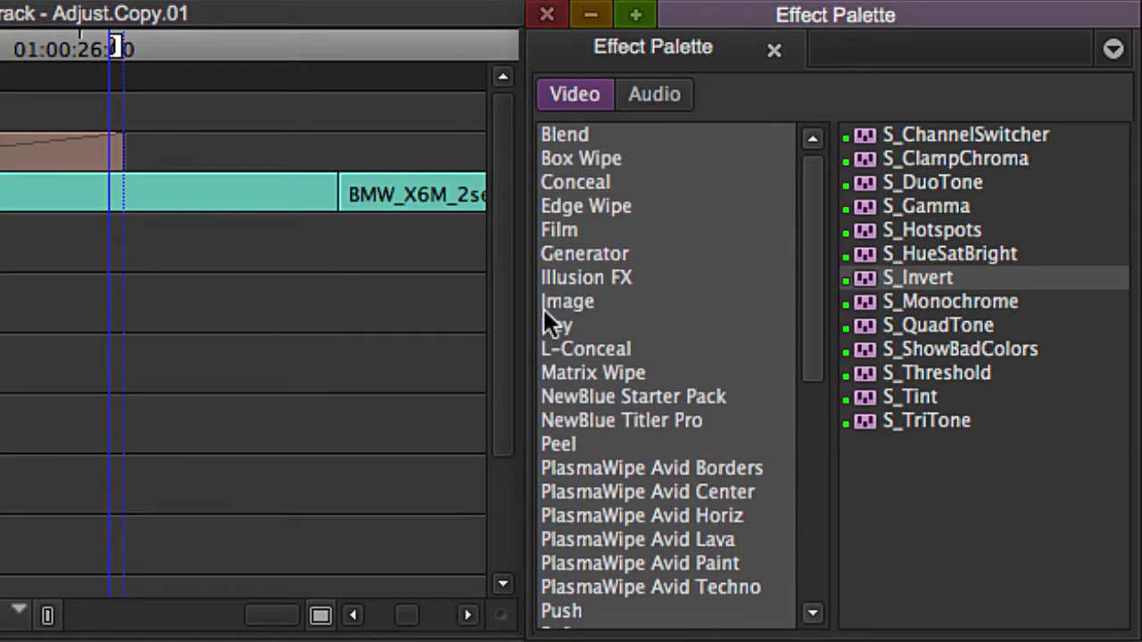
pyautogui.click(571, 303)
pyautogui.click(863, 206)
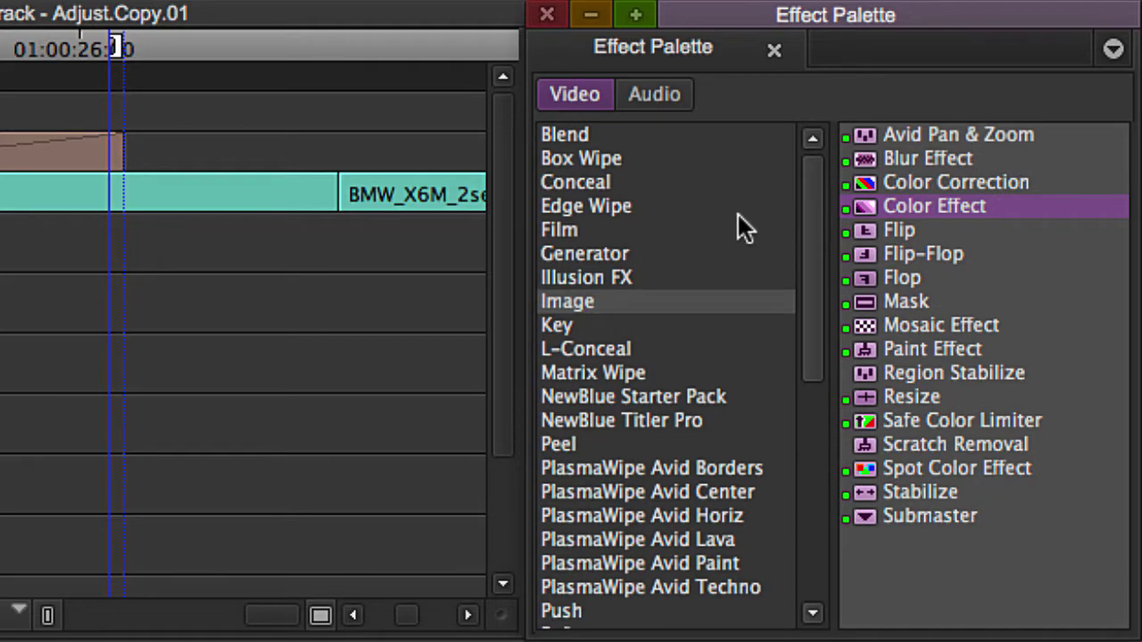
# Select the S_Invert effect in the Sapphire Adjust category
pyautogui.moveTo(808, 301); pyautogui.dragTo(780, 495)
pyautogui.click(678, 216)
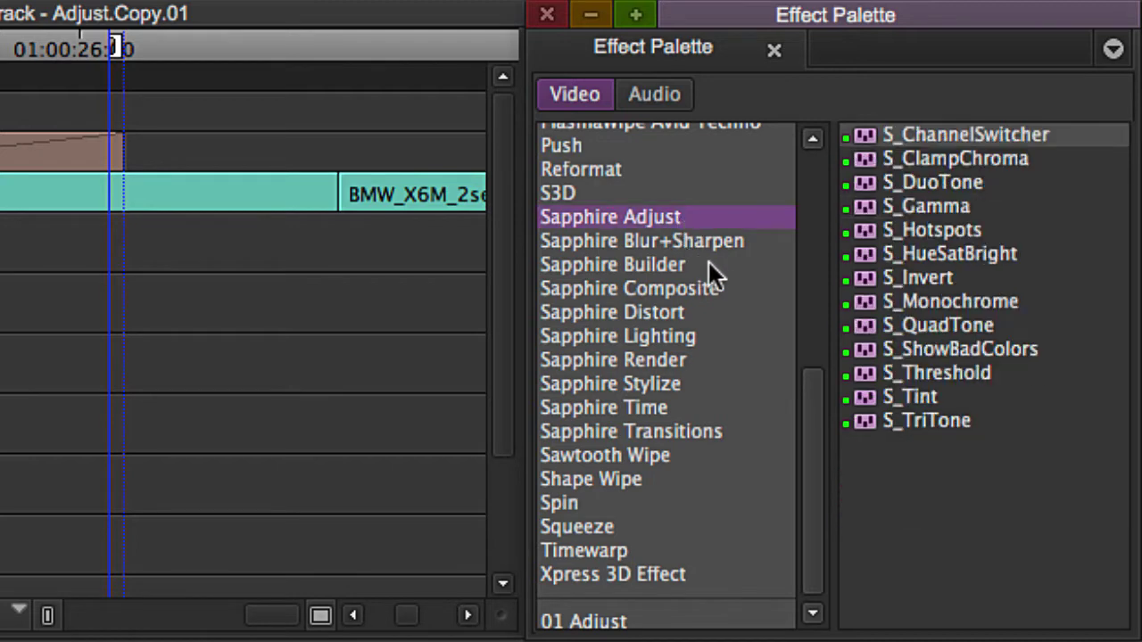
pyautogui.click(910, 277)
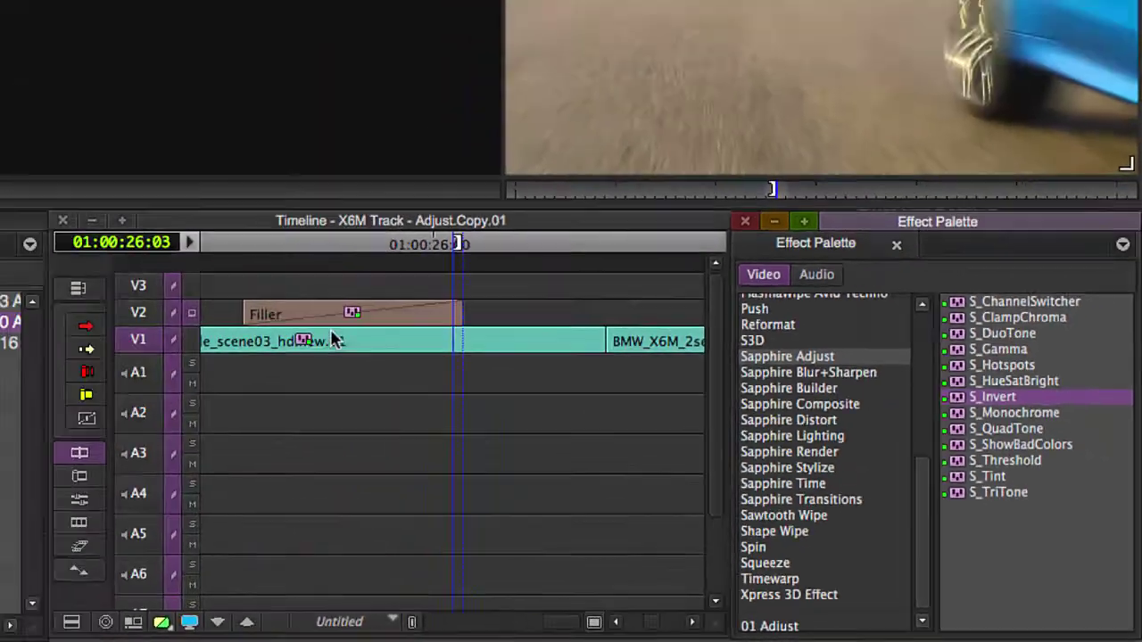
# Split the BMW scene03 clip on V1 at 01:00:24:21 and at 01:00:25:05, where the V2 filler effect starts
pyautogui.click(550, 429)
pyautogui.press('super+[')
pyautogui.click(579, 427)
pyautogui.press('super+]')
pyautogui.click(621, 429)
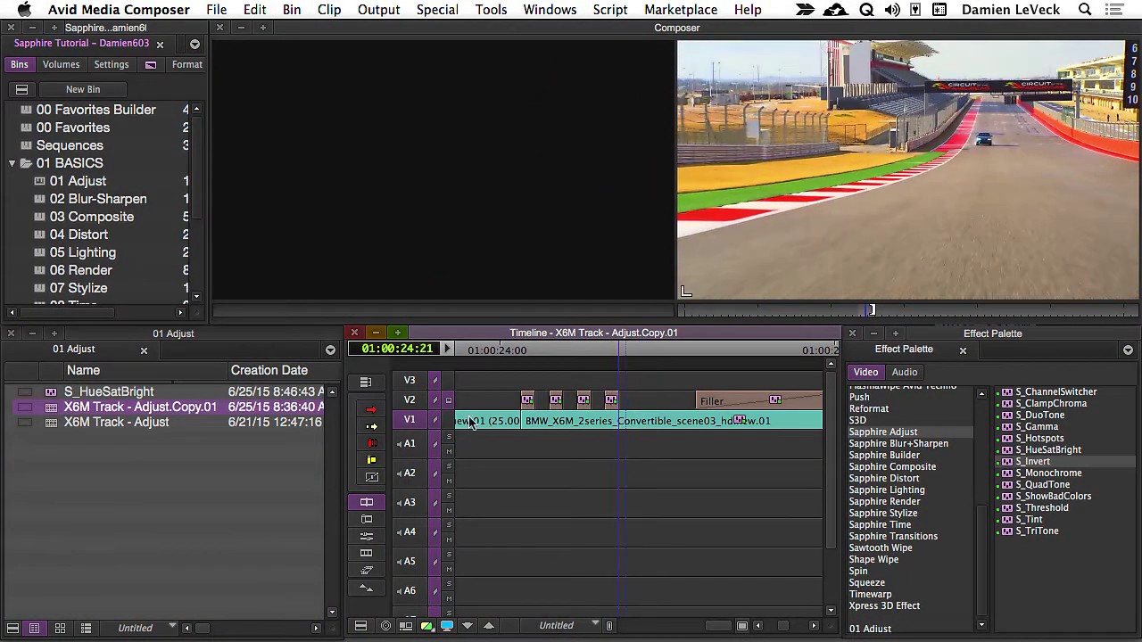
pyautogui.press('h')
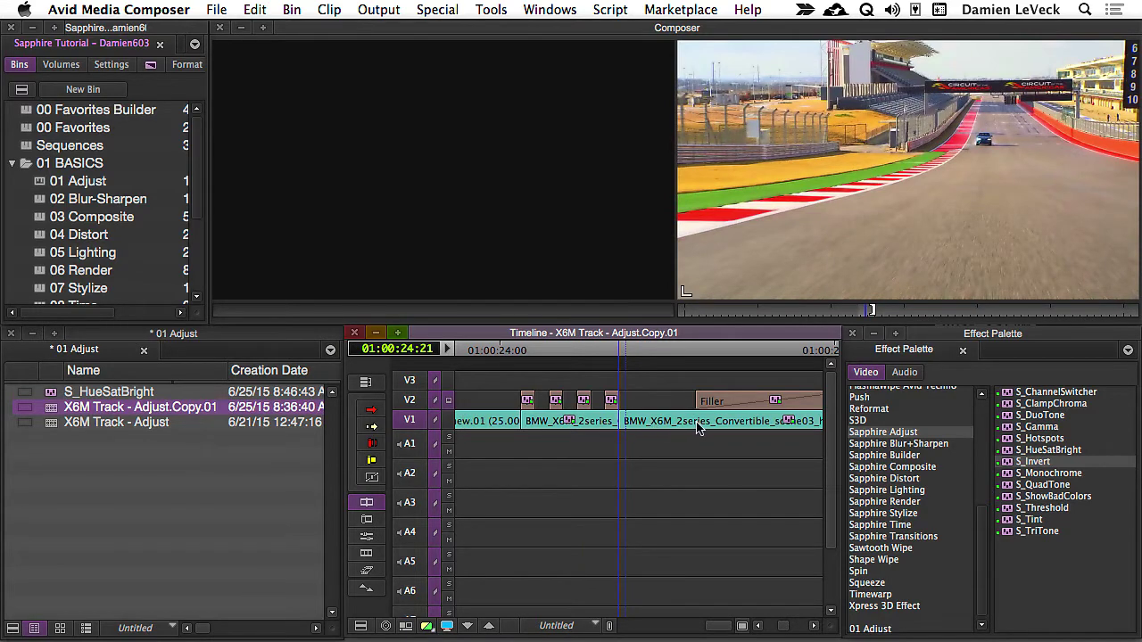
pyautogui.click(697, 428)
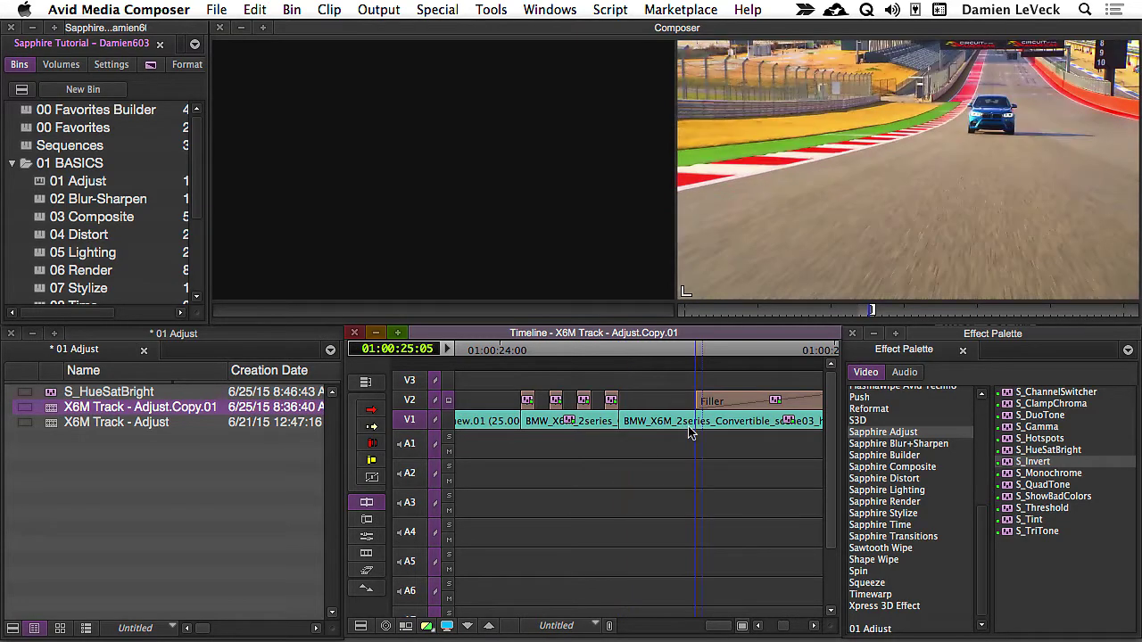
pyautogui.press('h')
# Apply S_Invert to the short V1 segment between the two cuts, stacked on top of its existing effect
pyautogui.click(658, 432)
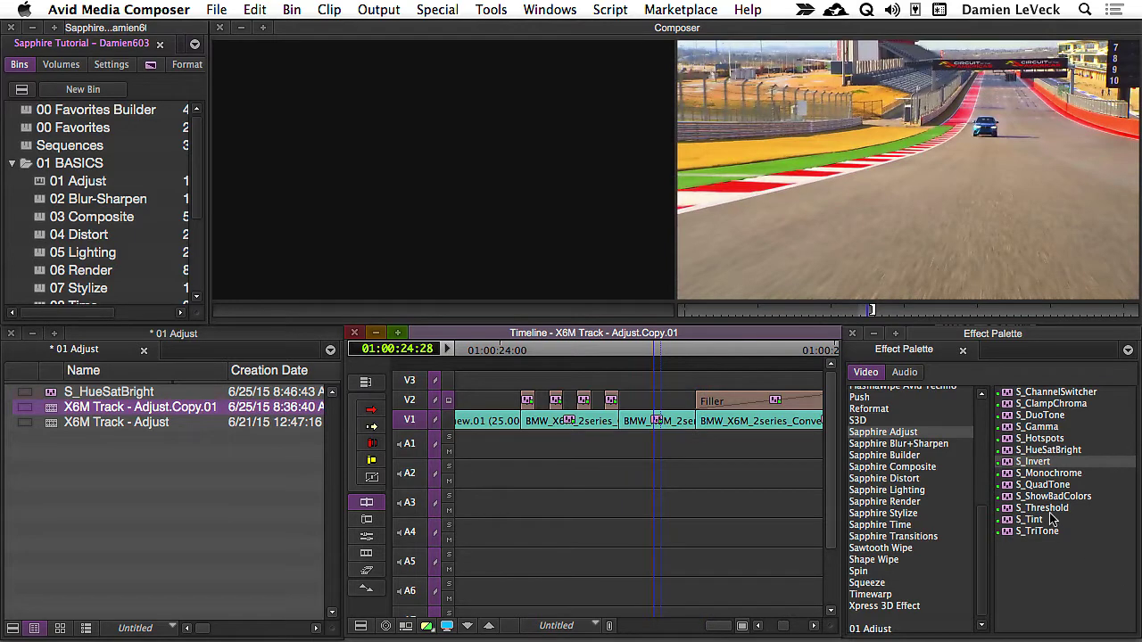
pyautogui.click(1022, 463)
pyautogui.press('alt')
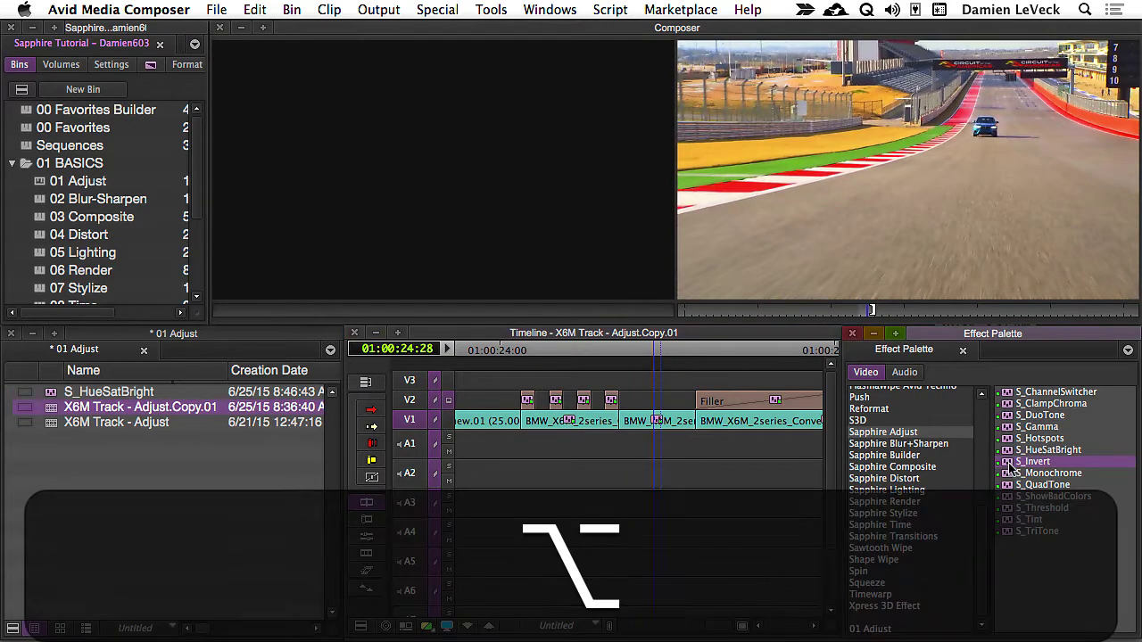
pyautogui.moveTo(839, 404); pyautogui.dragTo(667, 425)
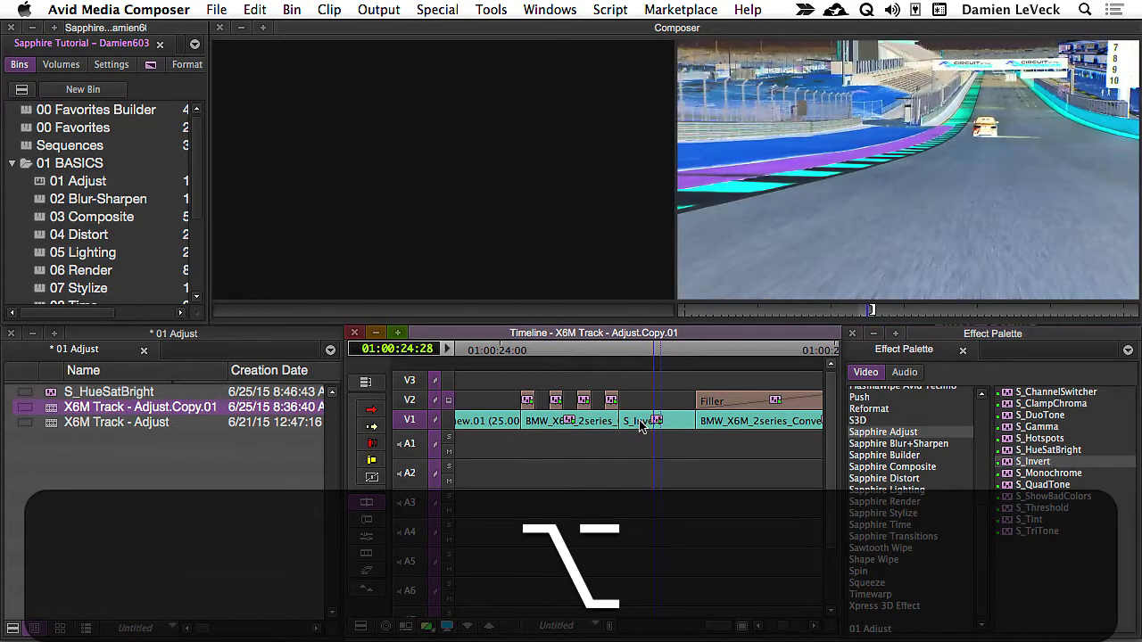
# Open the effect settings of the S_Invert segment on V1
pyautogui.click(632, 429)
pyautogui.click(650, 417)
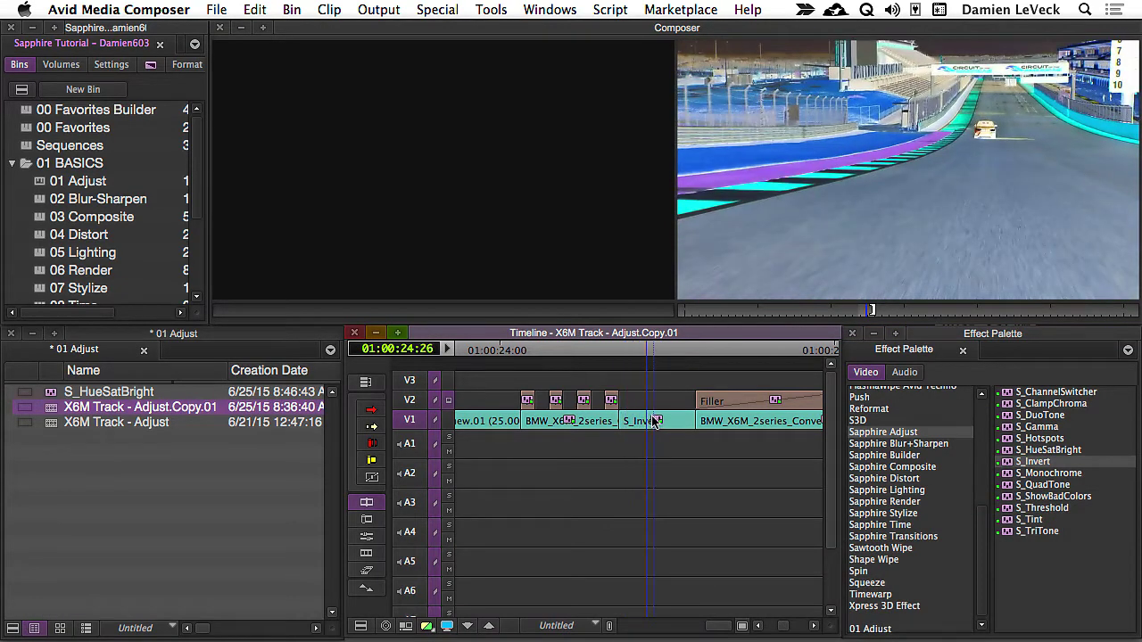
pyautogui.hotkey('shift', 'F10')
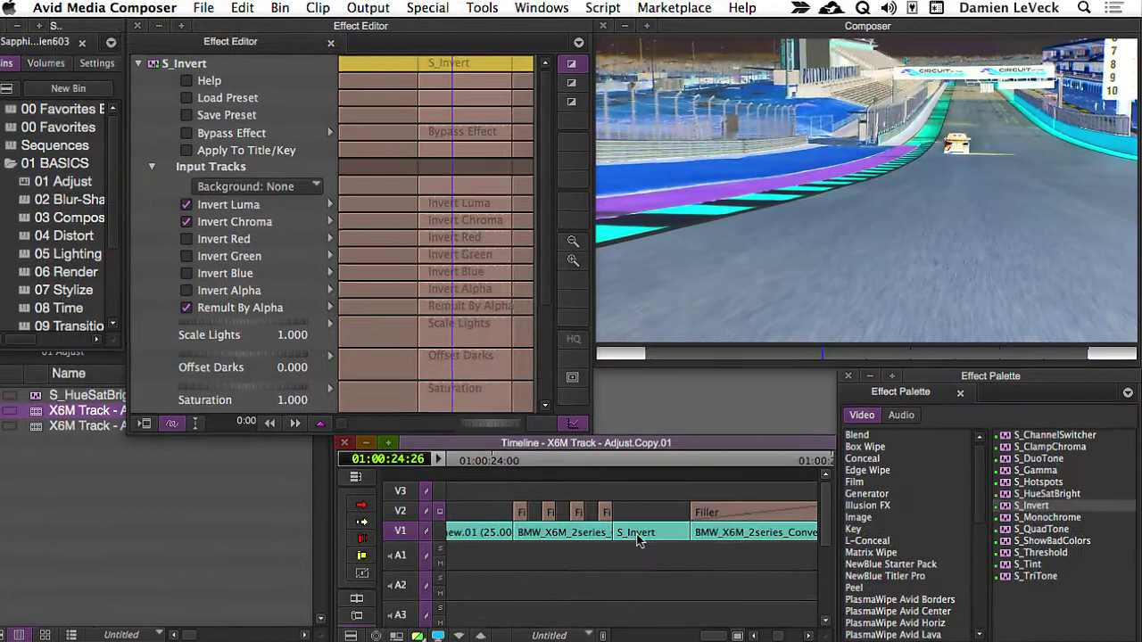
pyautogui.click(642, 527)
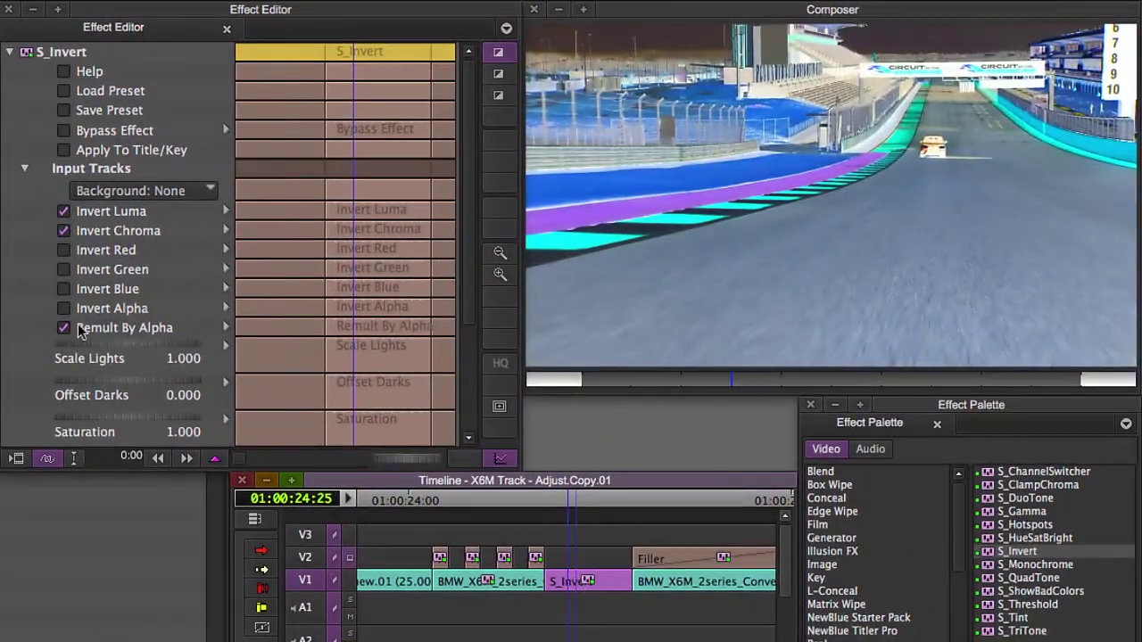
# Try switching Invert Luma and Invert Chroma off and back on for the segment
pyautogui.click(62, 212)
pyautogui.click(62, 231)
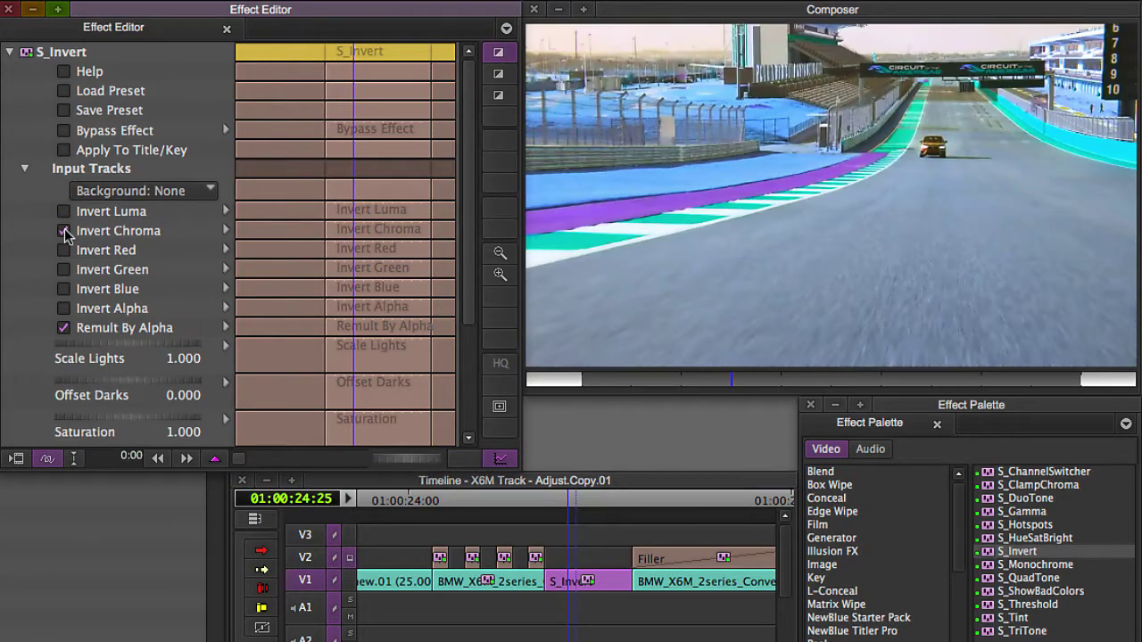
pyautogui.click(64, 232)
pyautogui.click(63, 231)
pyautogui.click(63, 211)
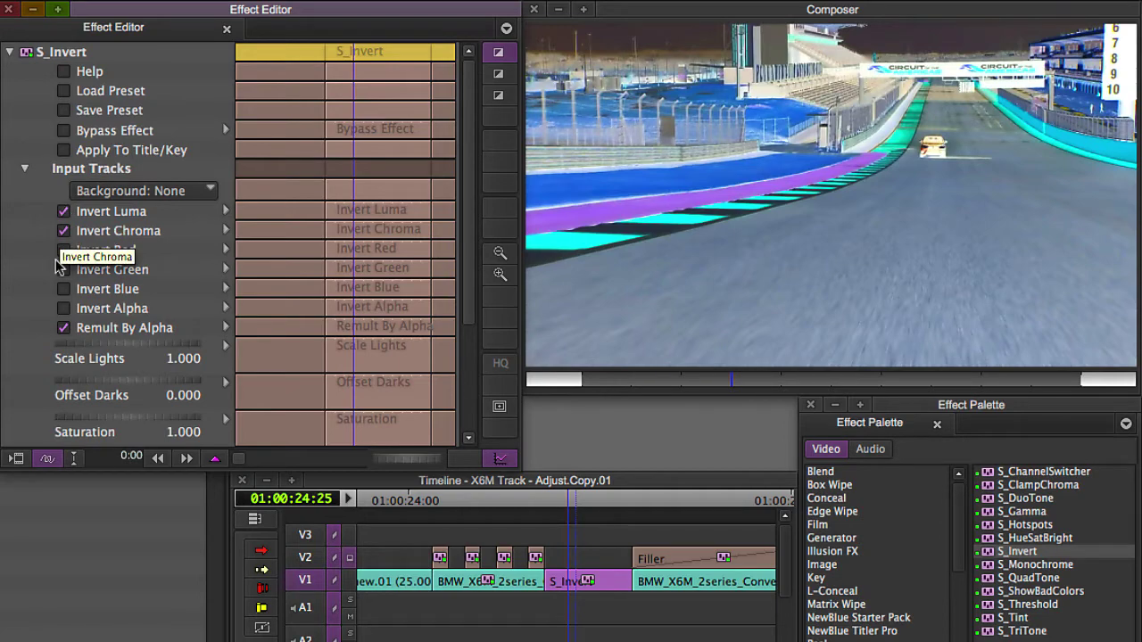
# Try the Invert Red, Invert Green and Invert Blue options on the segment
pyautogui.click(63, 252)
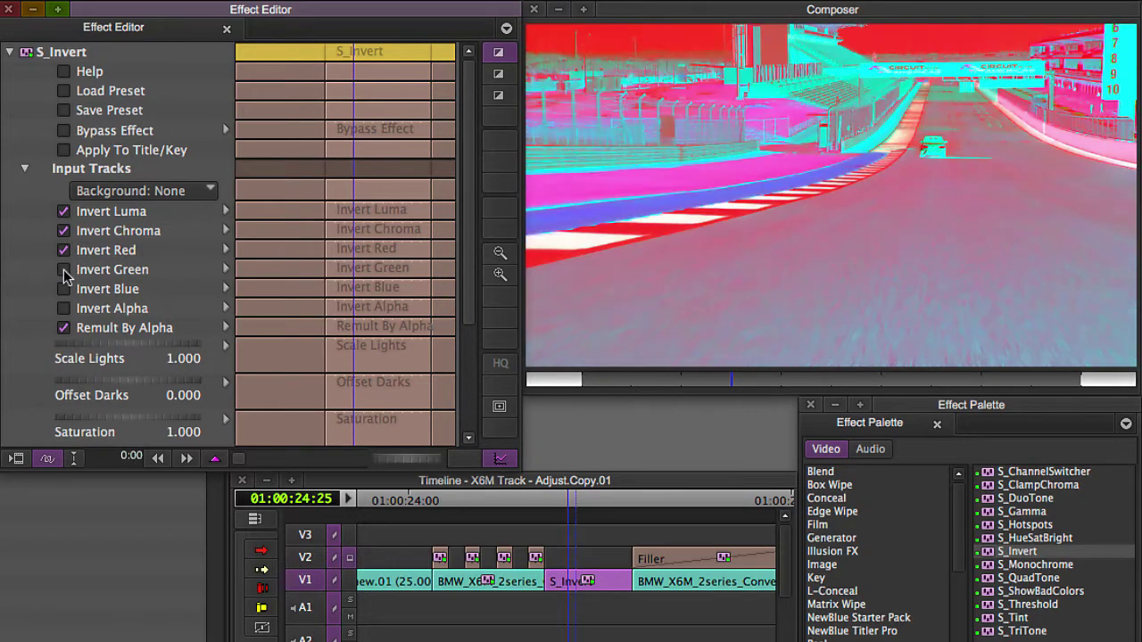
pyautogui.click(63, 290)
pyautogui.click(63, 289)
pyautogui.click(63, 250)
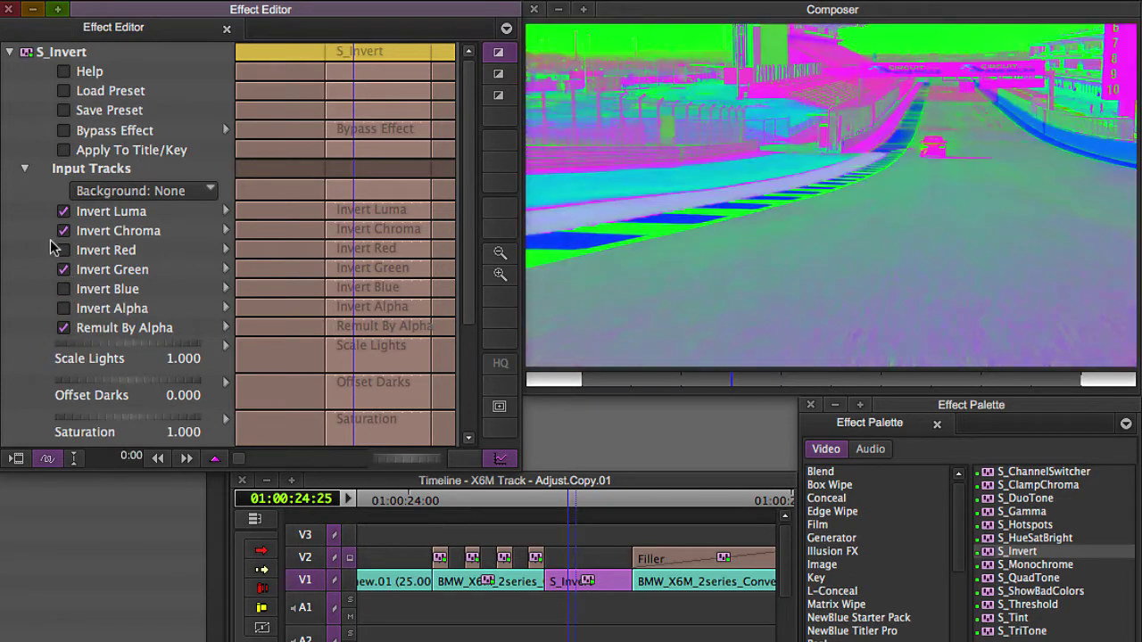
# Turn off Invert Chroma and Invert Green, and turn on Invert Red, leaving Invert Luma enabled
pyautogui.click(63, 231)
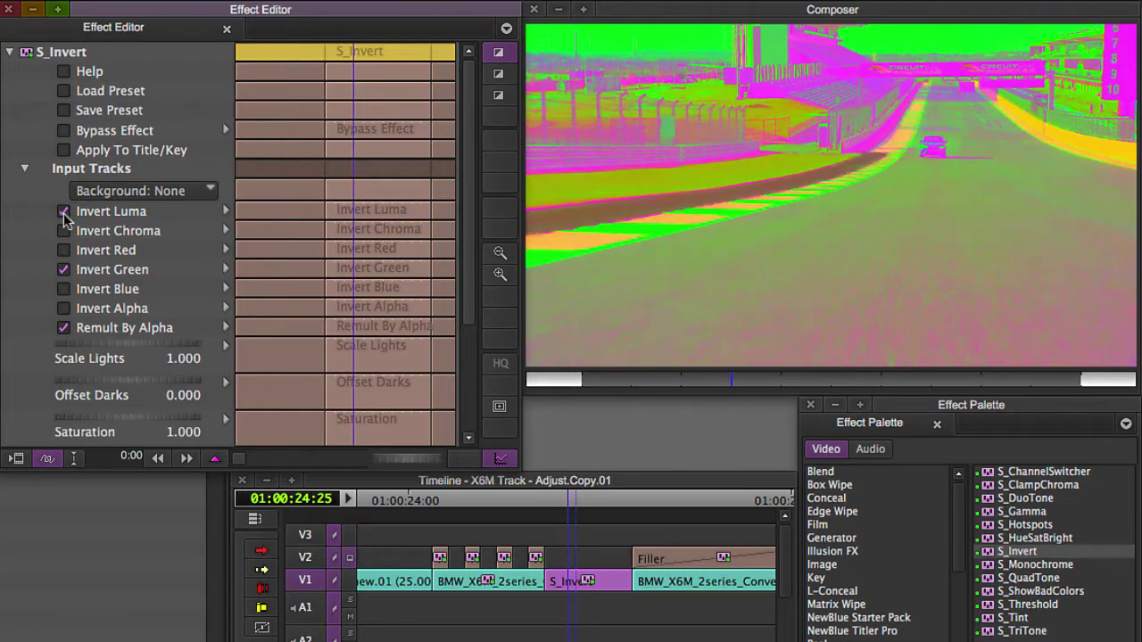
pyautogui.click(63, 211)
pyautogui.moveTo(465, 243); pyautogui.dragTo(454, 302)
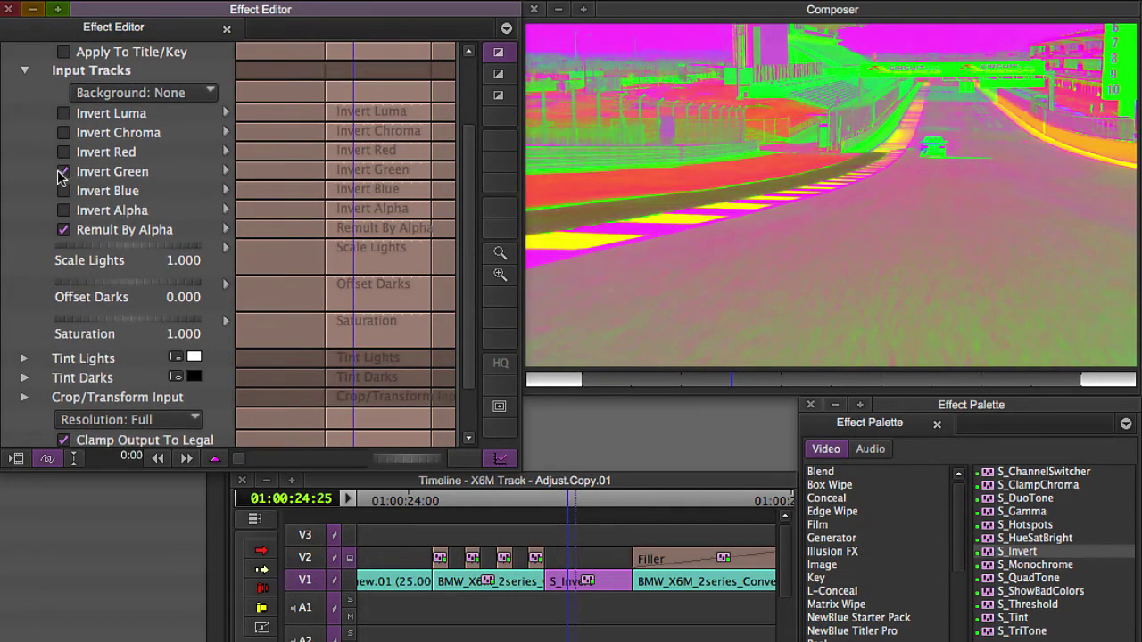
pyautogui.click(64, 113)
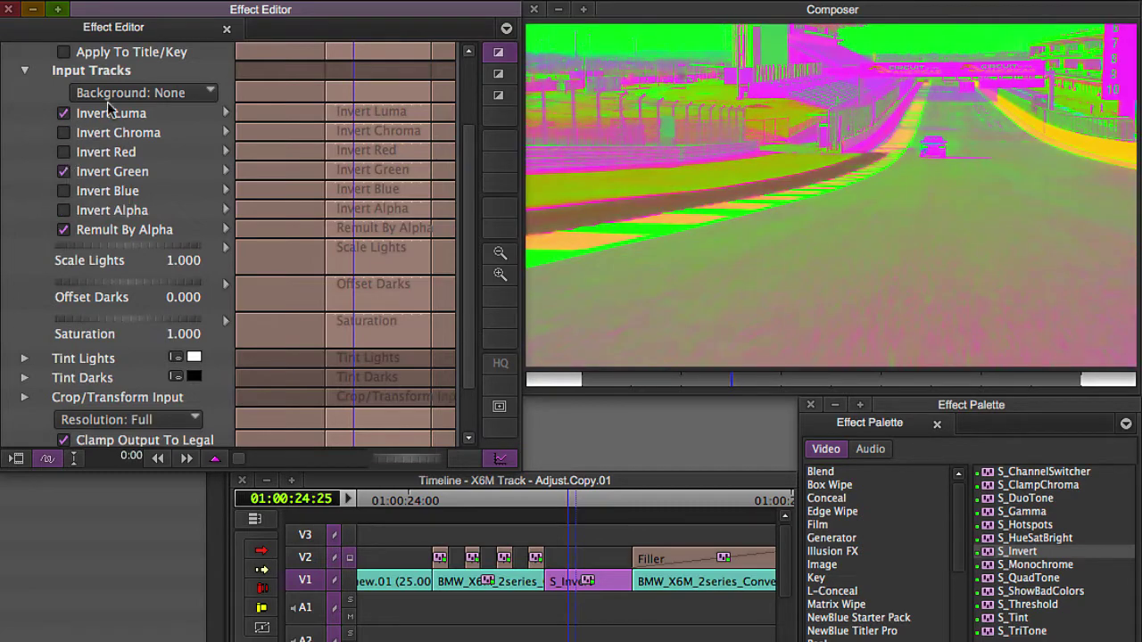
pyautogui.click(65, 152)
pyautogui.click(63, 172)
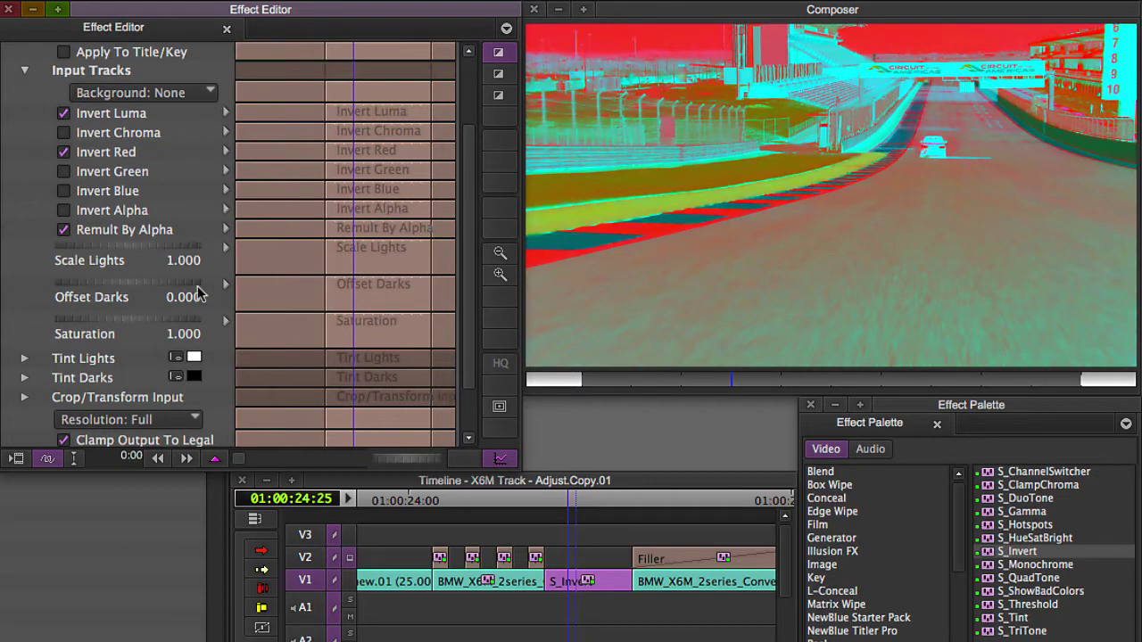
# Set Scale Lights to 1.012, Offset Darks to -0.135 and Saturation to 1.144, and leave effect editing
pyautogui.click(112, 244)
pyautogui.moveTo(112, 247); pyautogui.dragTo(128, 328)
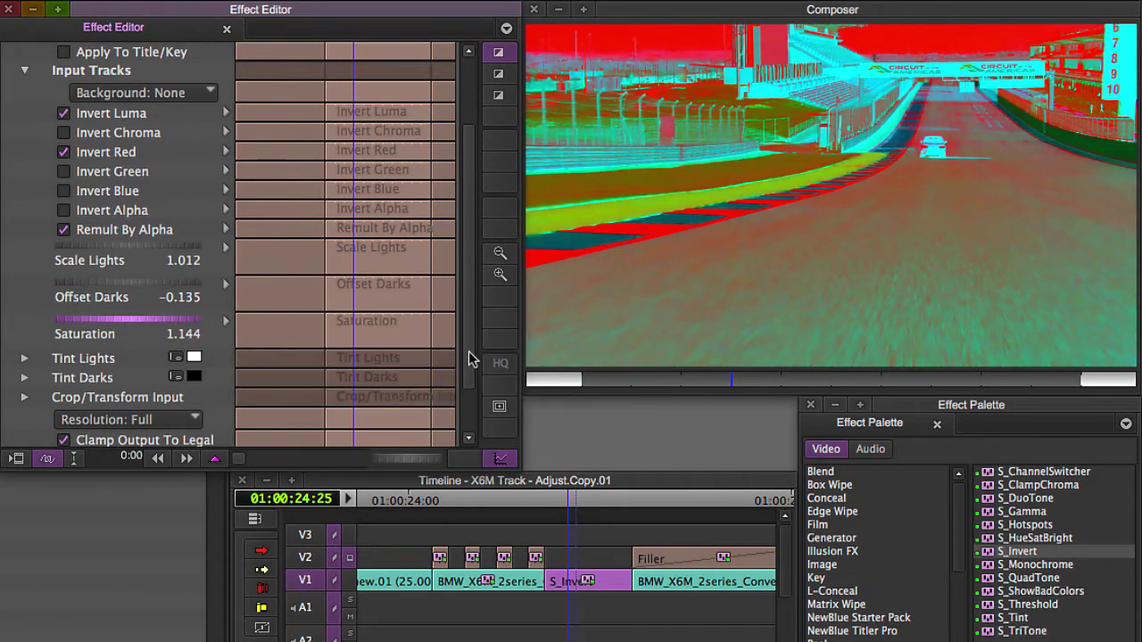
pyautogui.scroll(-1, 471, 359)
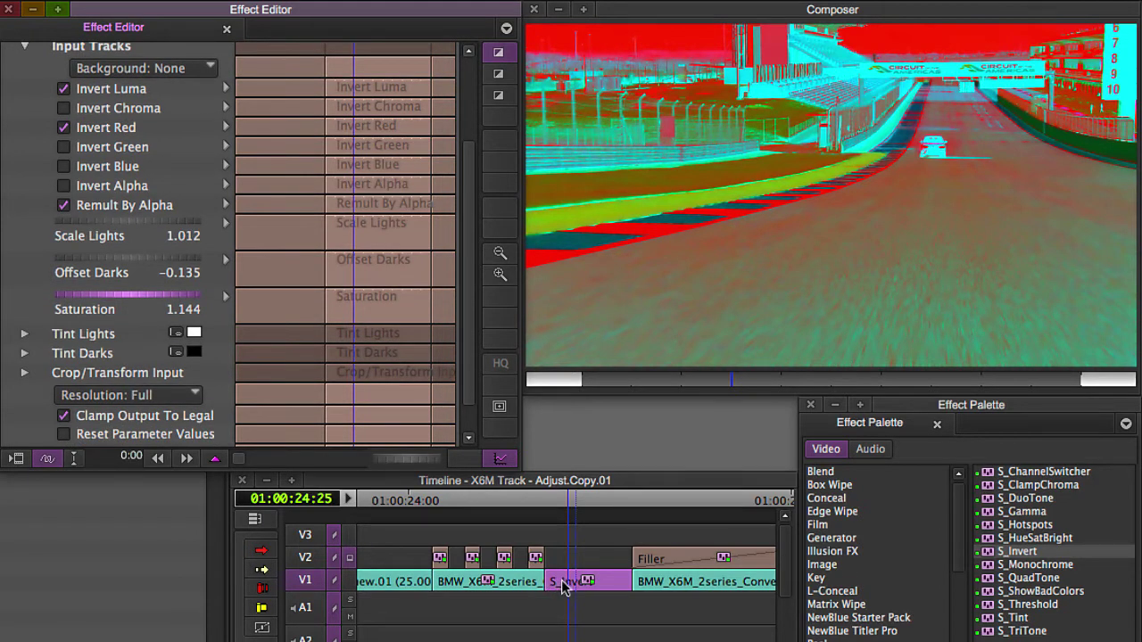
pyautogui.press('y')
# Split the S_Invert segment on V1 at 01:00:24:24, about two frames after its start
pyautogui.click(562, 465)
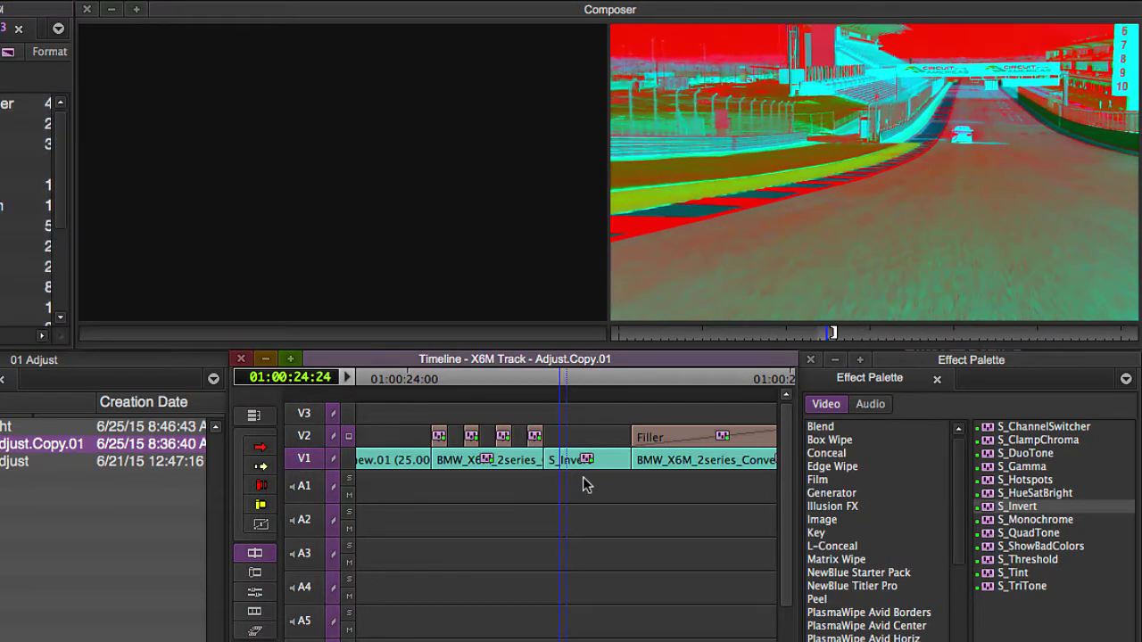
pyautogui.press('super+bracketright')
pyautogui.press('super+bracketright')
pyautogui.press('super+bracketright')
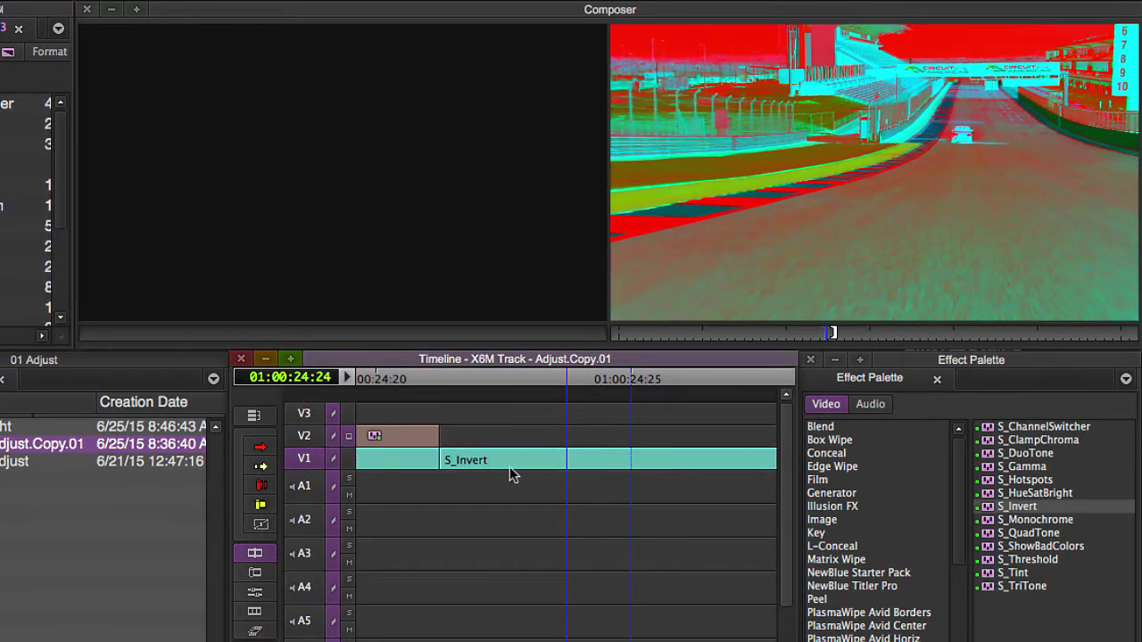
pyautogui.click(485, 470)
pyautogui.click(561, 470)
pyautogui.hotkey('ctrl', '[')
pyautogui.hotkey('ctrl', '[')
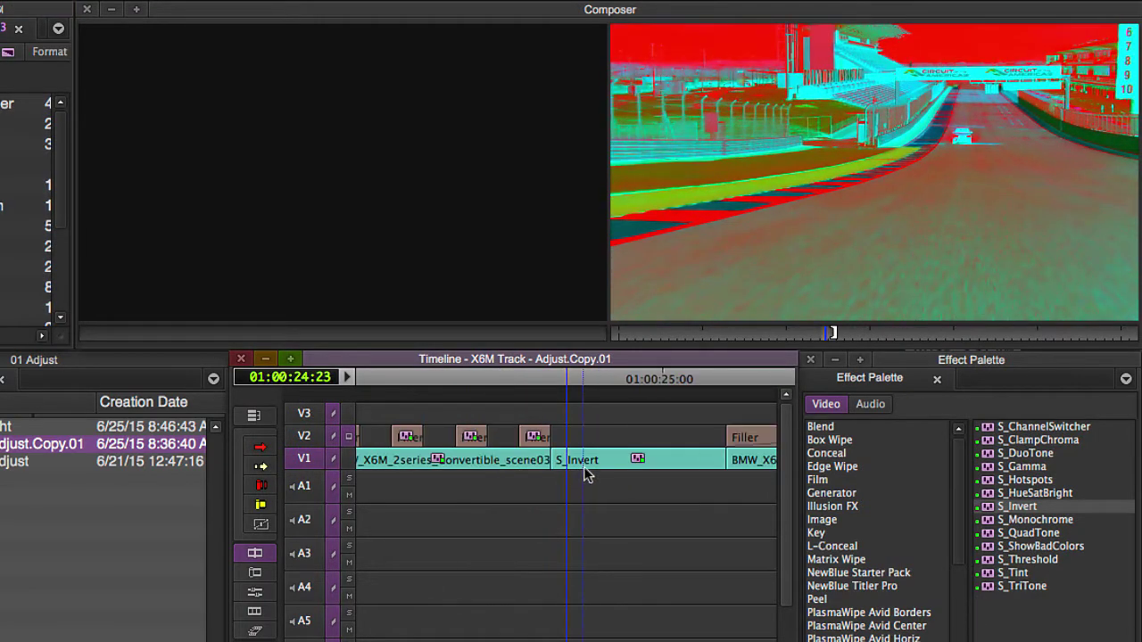
pyautogui.press('F4')
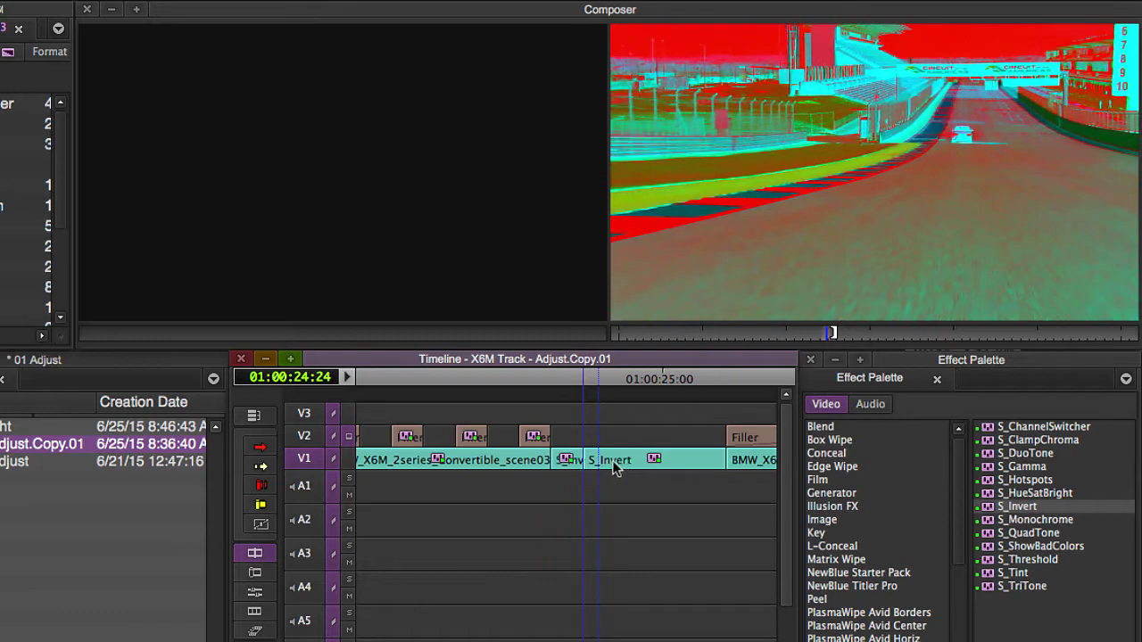
# Cut the remaining S_Invert segment three more times at two-frame intervals, with the last cut at 01:00:25:01
pyautogui.press('Right')
pyautogui.press('h')
pyautogui.click(652, 465)
pyautogui.click(681, 468)
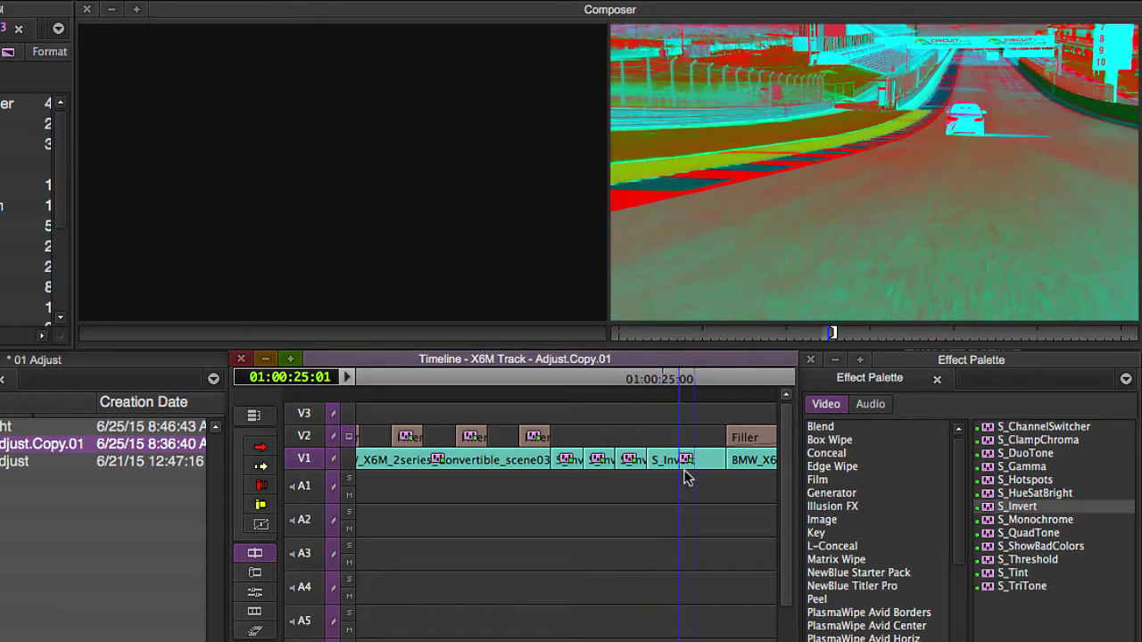
pyautogui.press('h')
# Remove the S_Invert effect from the first, third and fifth pieces on V1
pyautogui.click(561, 467)
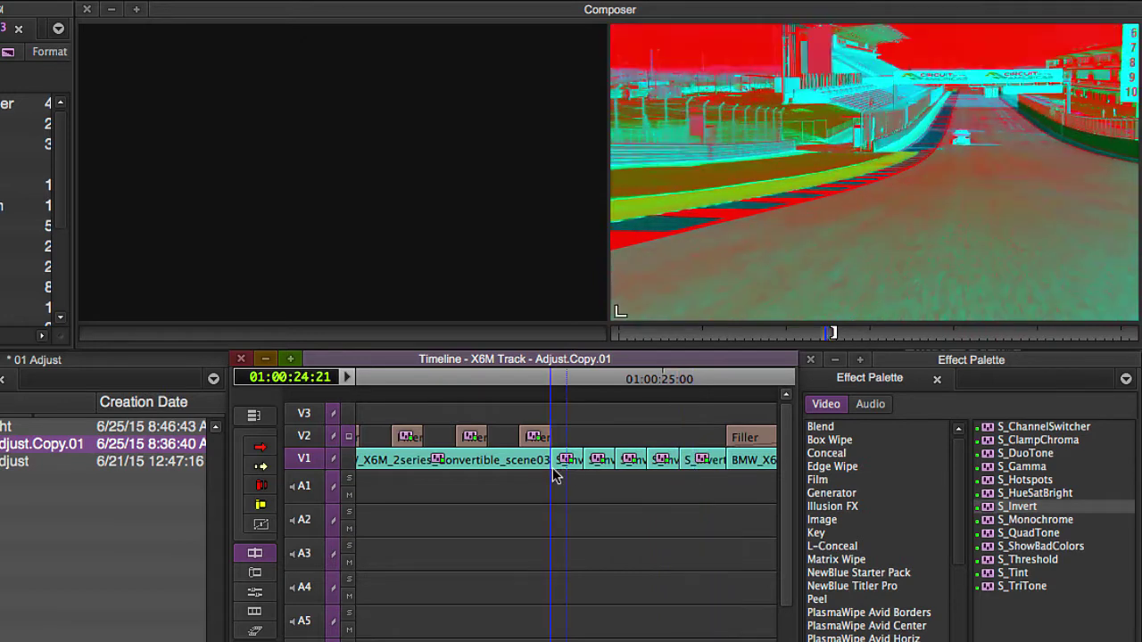
pyautogui.press('Delete')
pyautogui.click(624, 468)
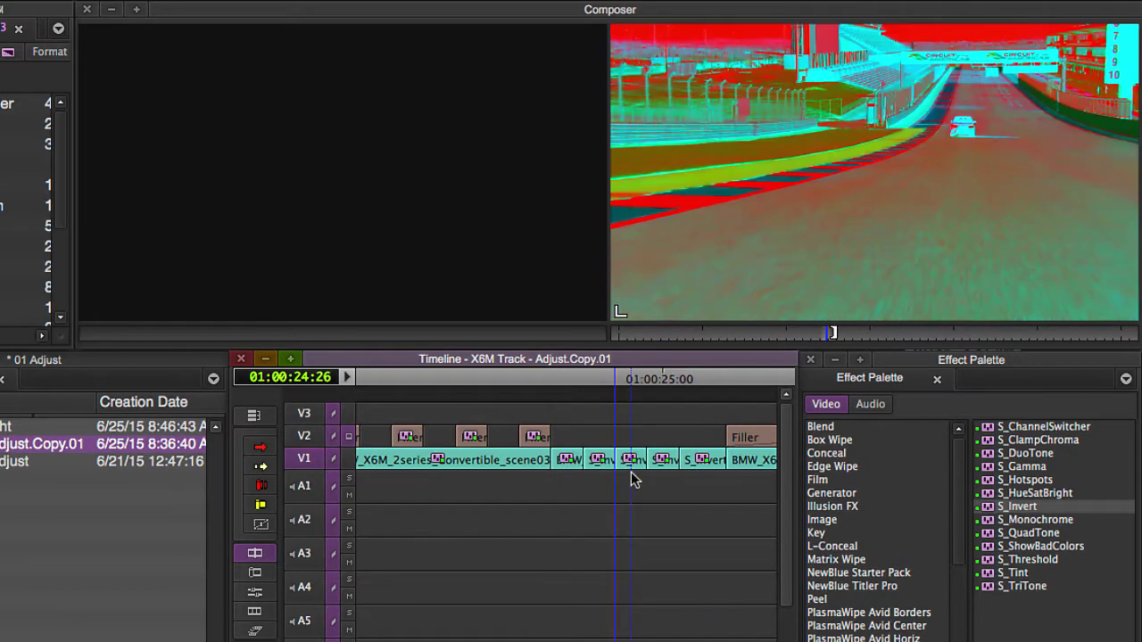
pyautogui.press('Delete')
pyautogui.click(686, 468)
pyautogui.press('Delete')
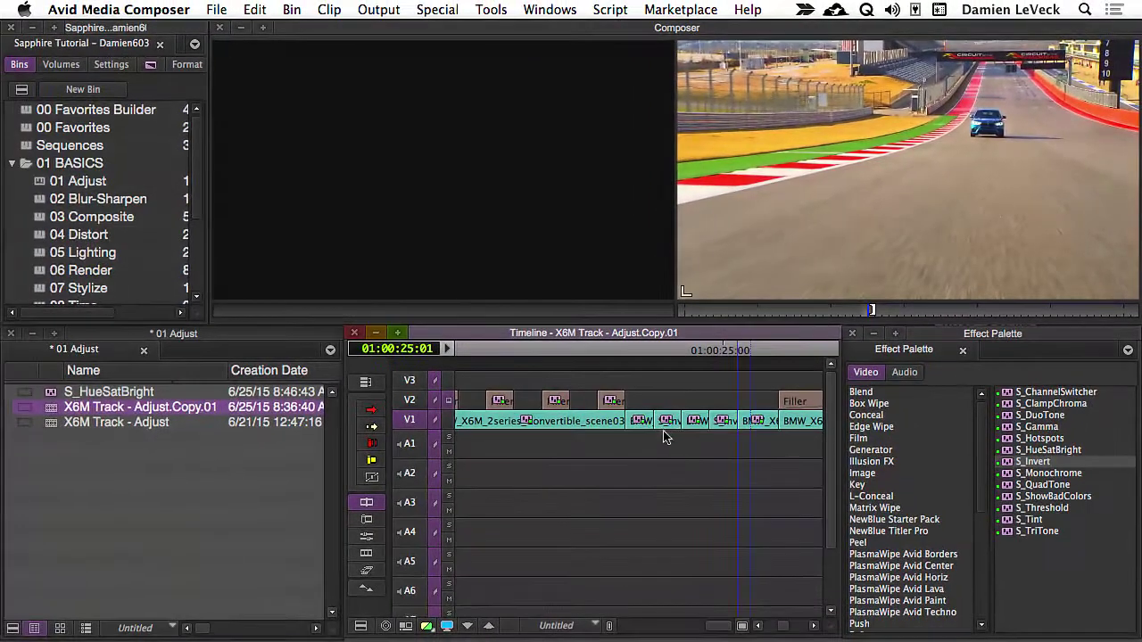
# Scrub through the alternating pieces on V1 to review the flashing inversion
pyautogui.click(530, 481)
pyautogui.moveTo(615, 447); pyautogui.dragTo(753, 415)
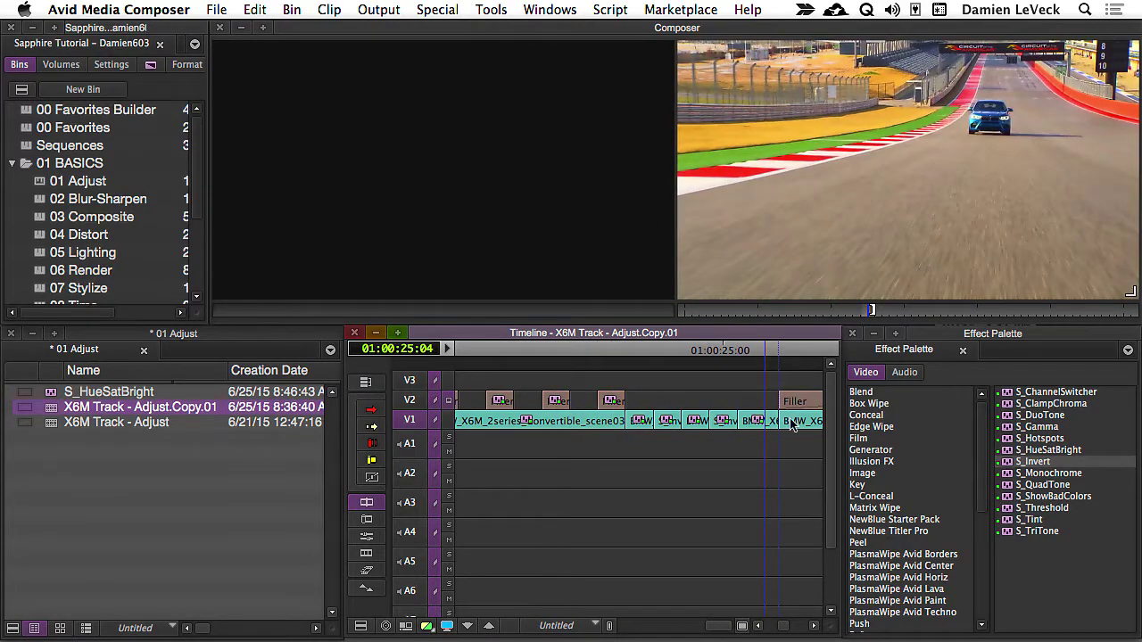
# Split the V1 car clip at 01:00:26:01 and again at 01:00:26:10
pyautogui.press('super+[')
pyautogui.press('super+[')
pyautogui.click(725, 423)
pyautogui.press('super+]')
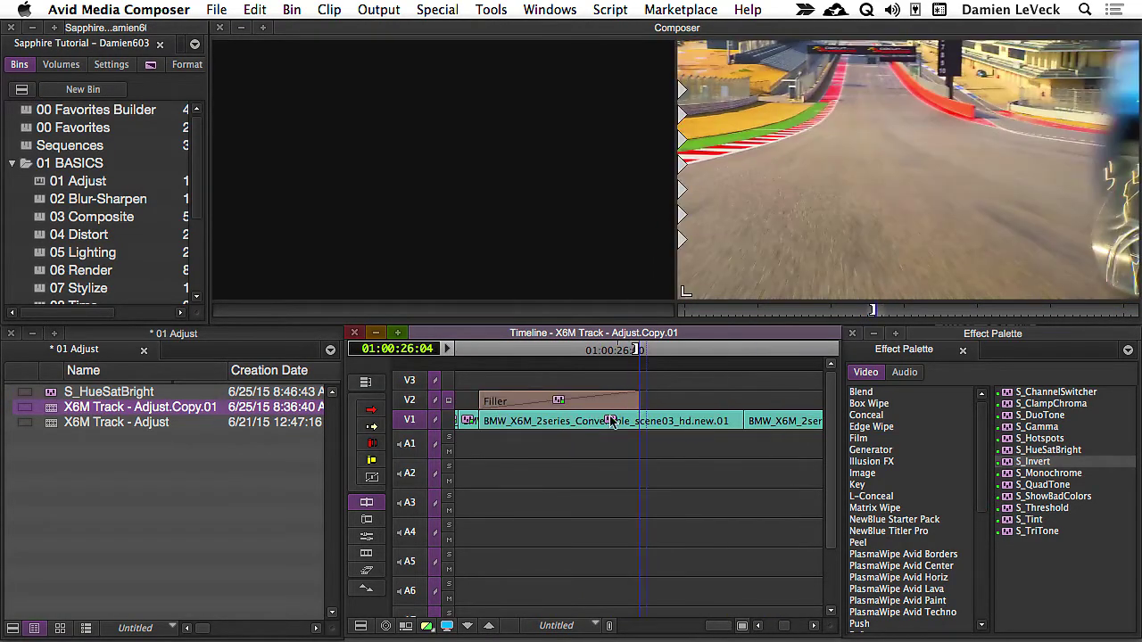
pyautogui.click(591, 428)
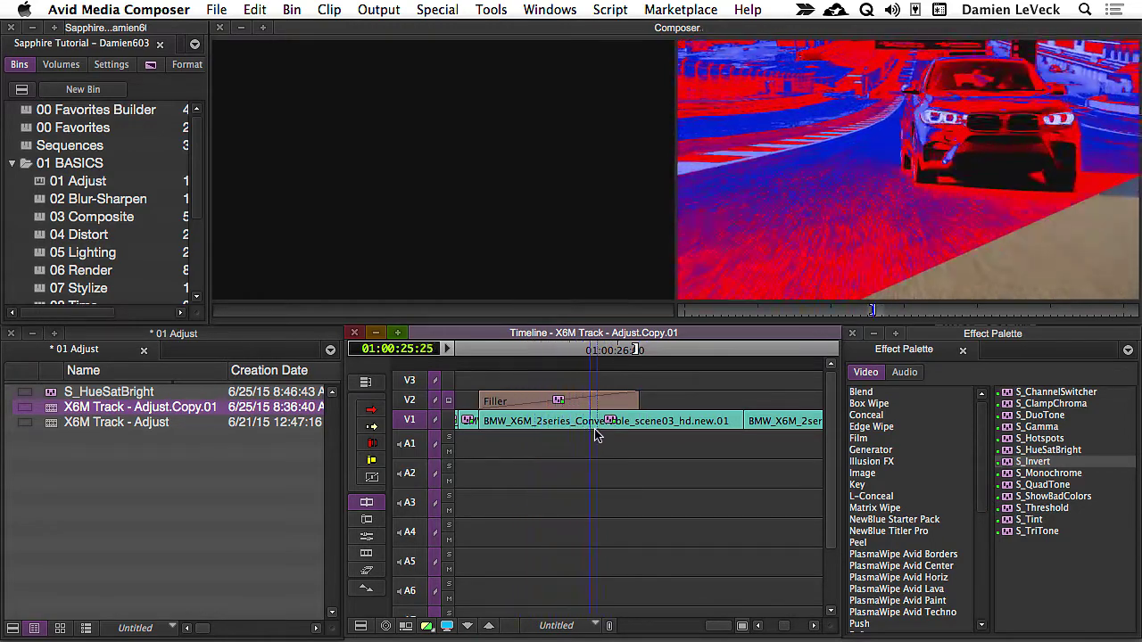
pyautogui.moveTo(598, 435); pyautogui.dragTo(627, 428)
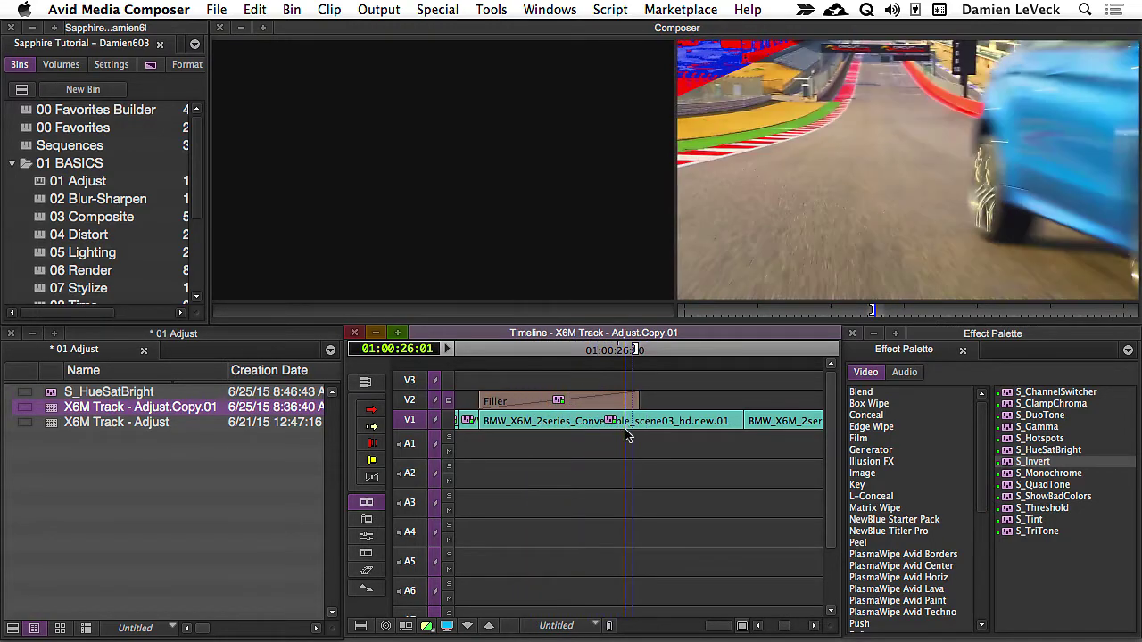
pyautogui.press('h')
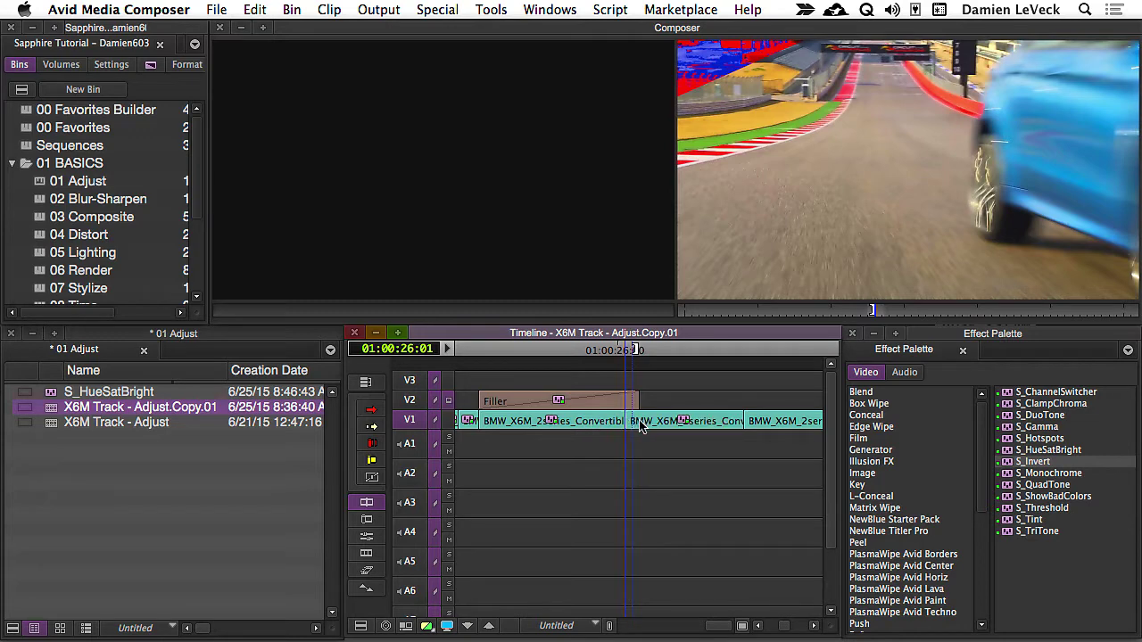
pyautogui.click(636, 421)
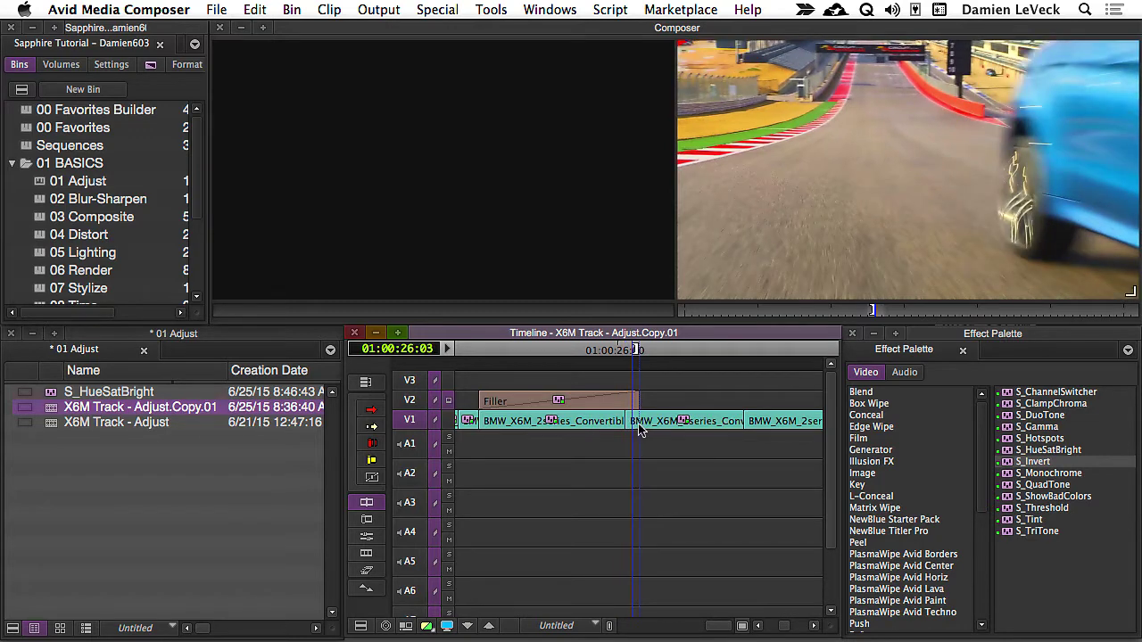
pyautogui.moveTo(639, 429); pyautogui.dragTo(678, 426)
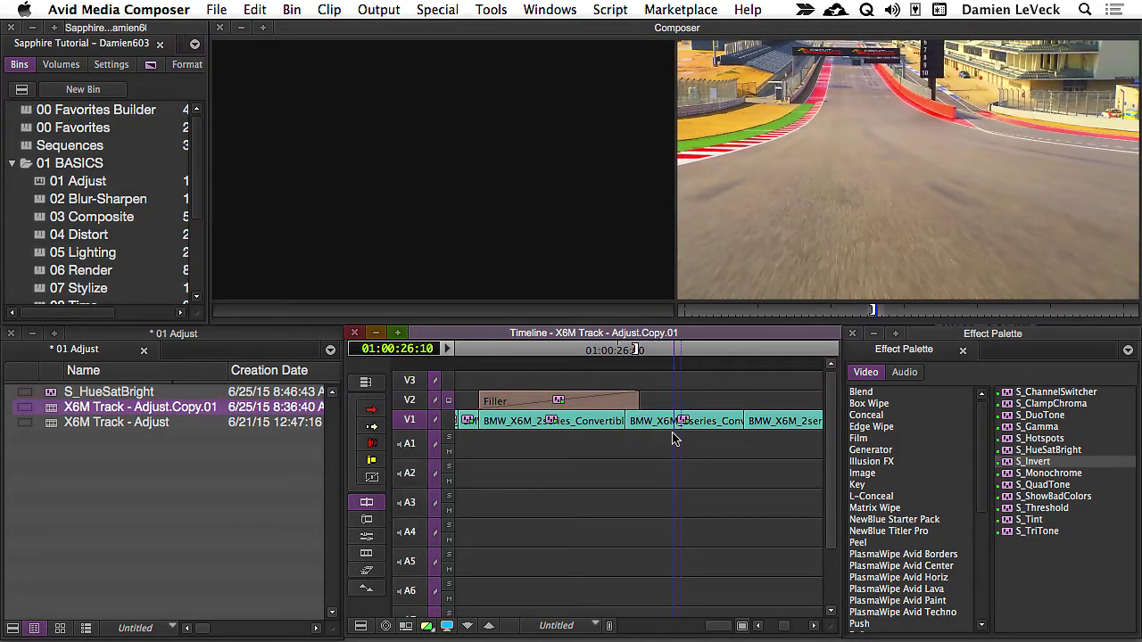
pyautogui.press('h')
# Copy the customised S_Invert effect from the V1 piece at 01:00:25:00 onto the V1 piece between 01:00:26:01 and 01:00:26:10
pyautogui.click(646, 446)
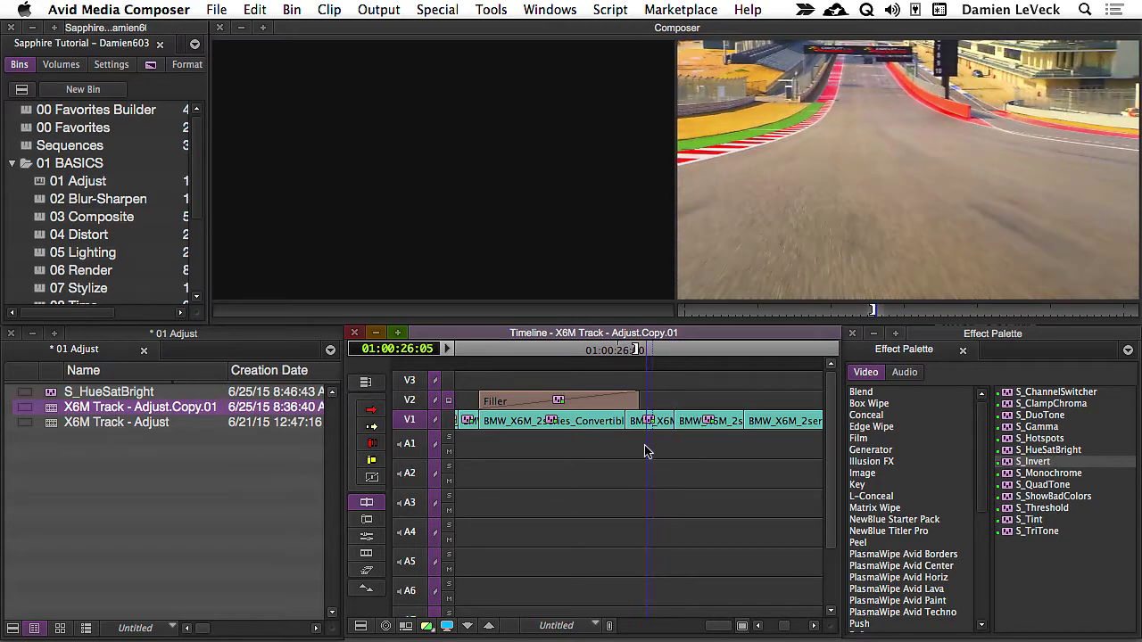
pyautogui.press('super+bracketleft')
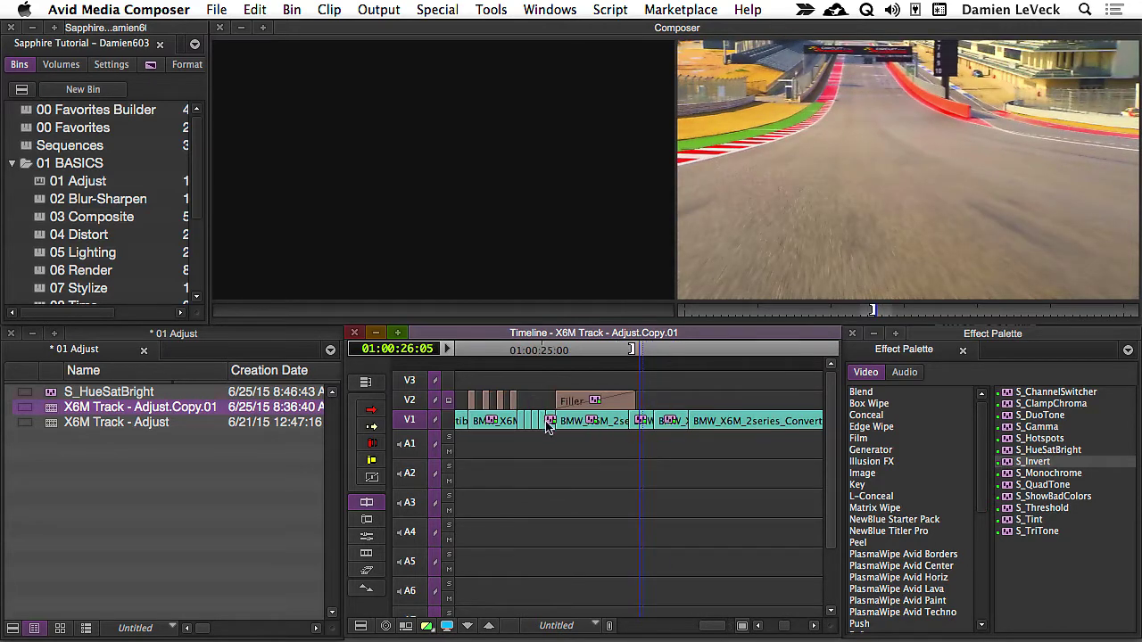
pyautogui.click(547, 429)
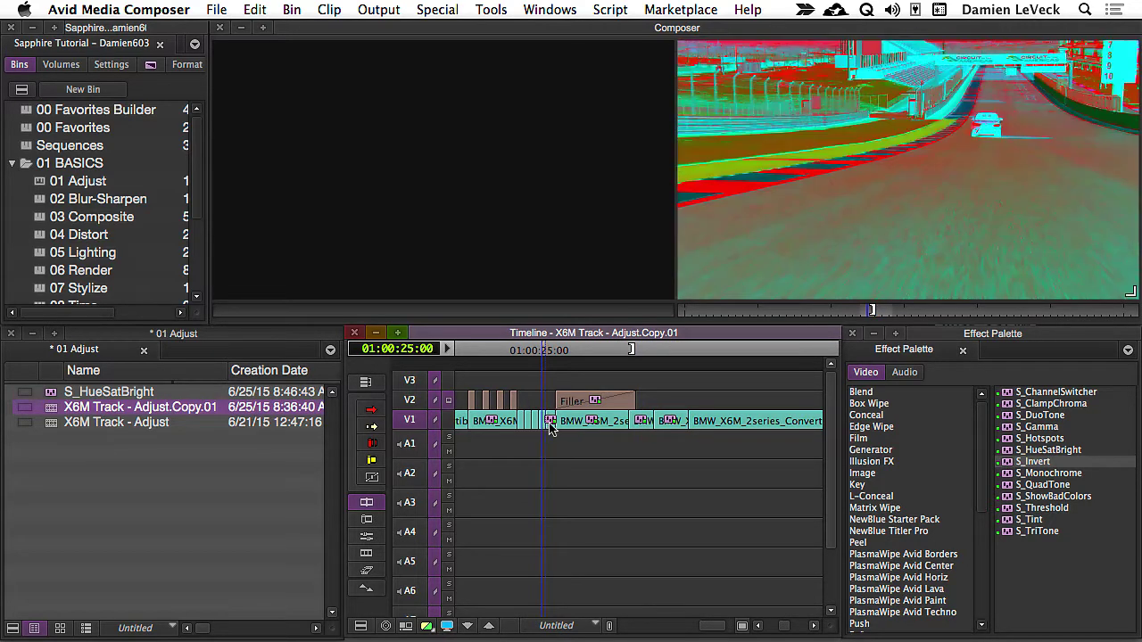
pyautogui.doubleClick(549, 422)
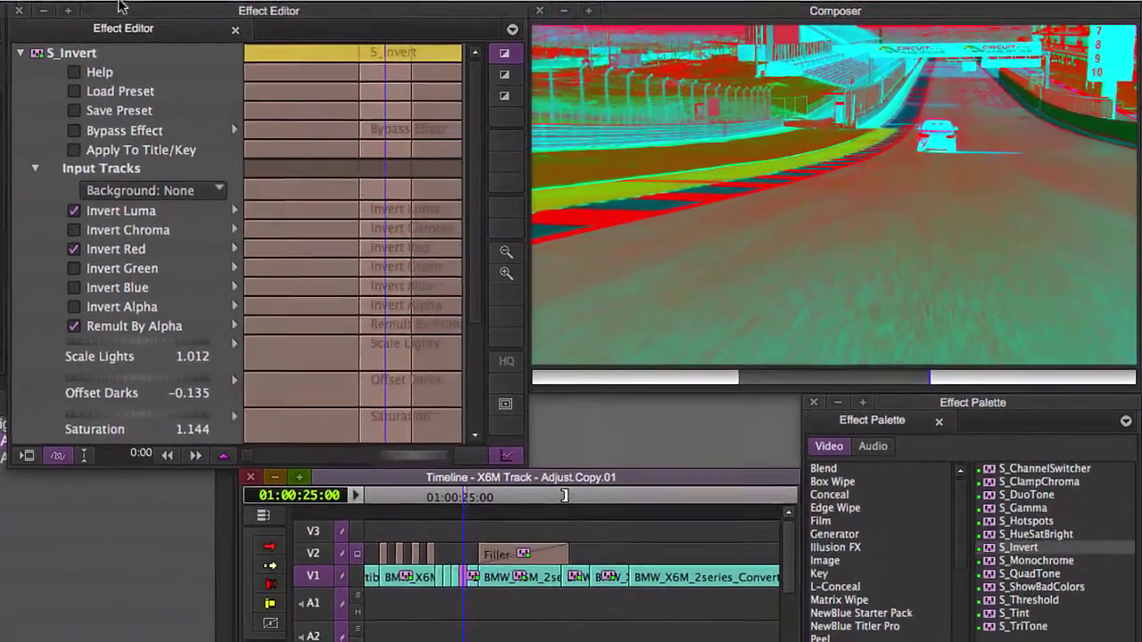
pyautogui.moveTo(38, 54); pyautogui.dragTo(577, 581)
pyautogui.click(571, 587)
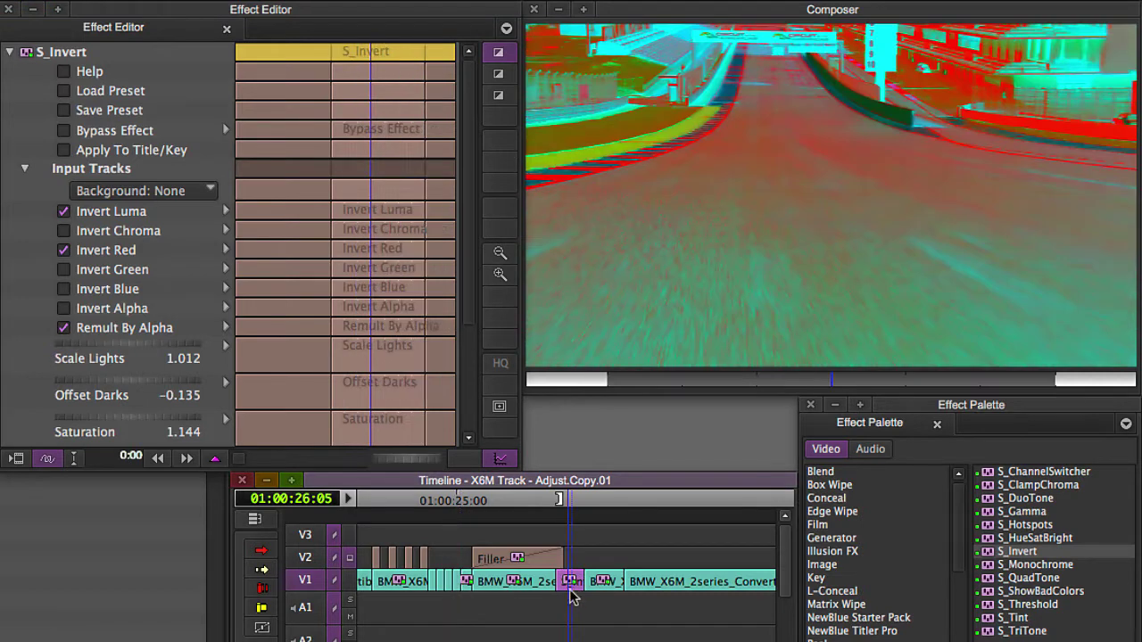
# Leave effect editing and split the S_Invert segment on V1 at 01:00:26:03, 01:00:26:04 and 01:00:26:05
pyautogui.hotkey('ctrl', ']')
pyautogui.hotkey('ctrl', ']')
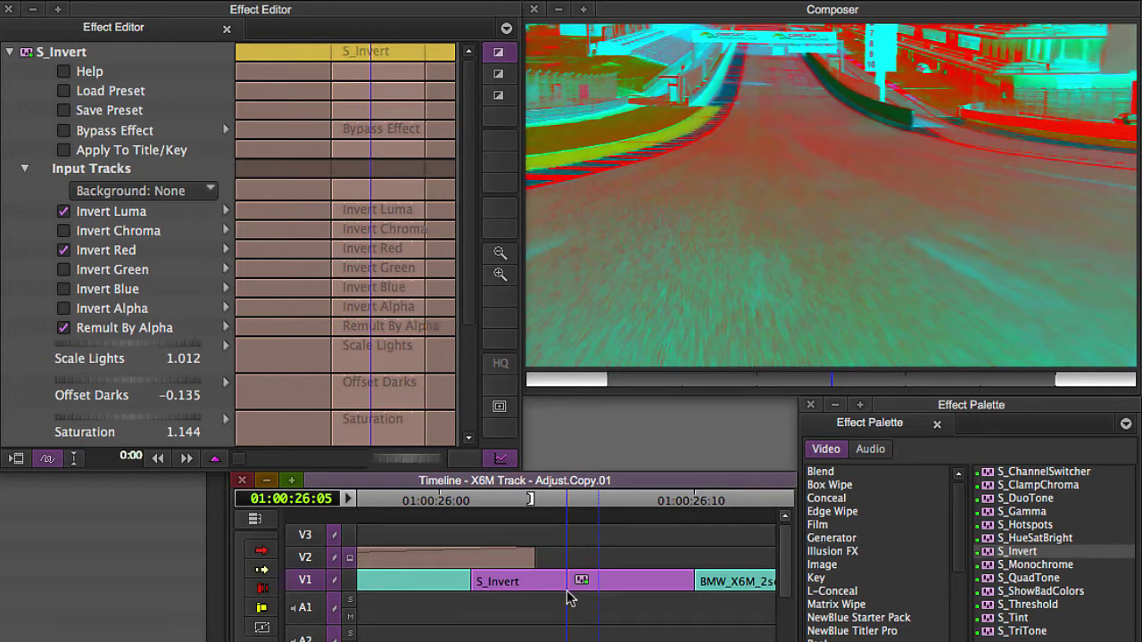
pyautogui.press('y')
pyautogui.click(488, 475)
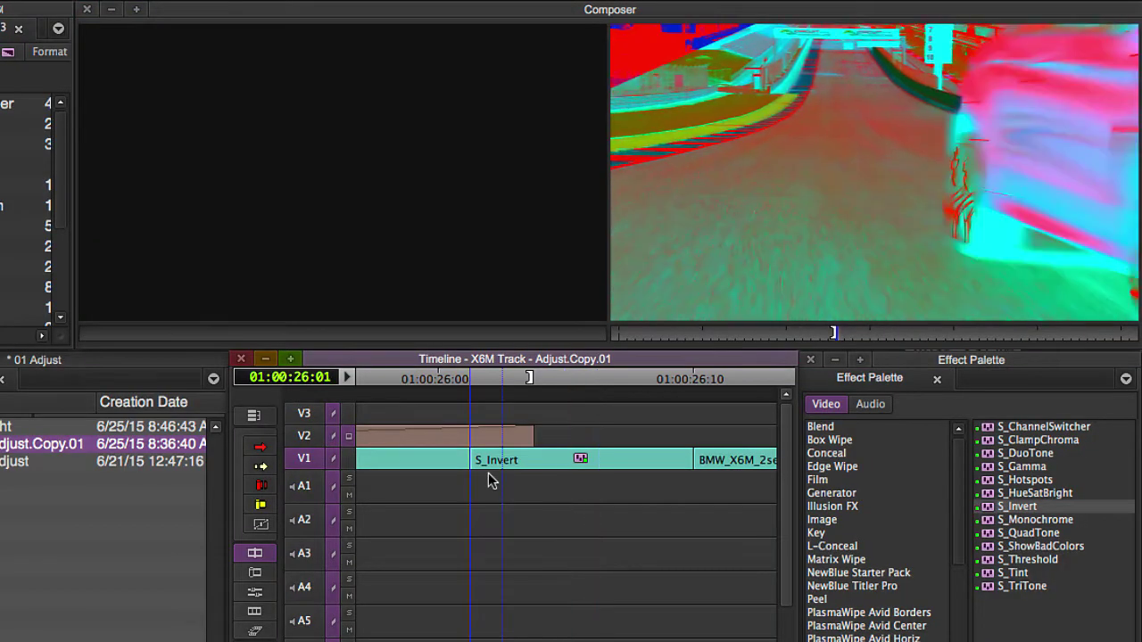
pyautogui.click(516, 467)
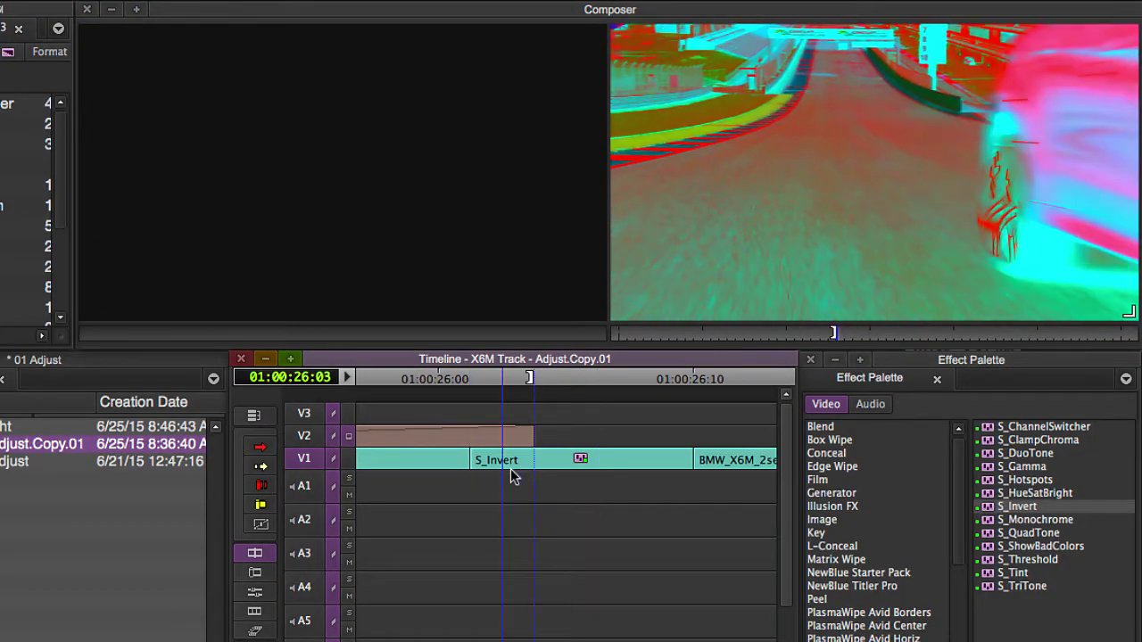
pyautogui.press('h')
pyautogui.click(489, 484)
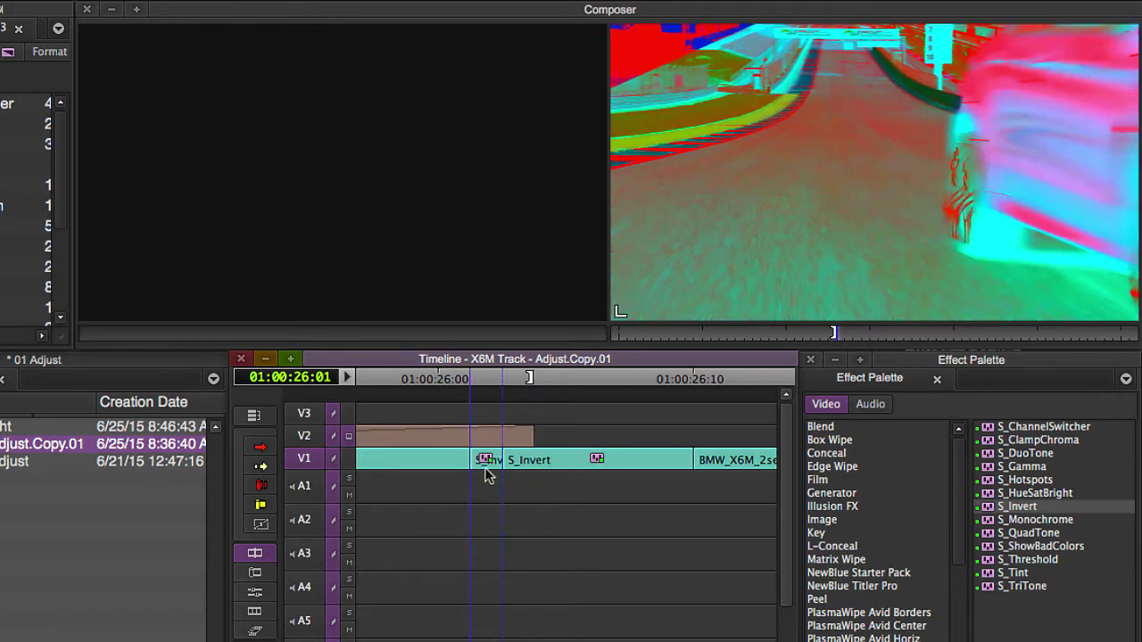
pyautogui.click(558, 472)
pyautogui.press('h')
pyautogui.click(581, 469)
pyautogui.press('h')
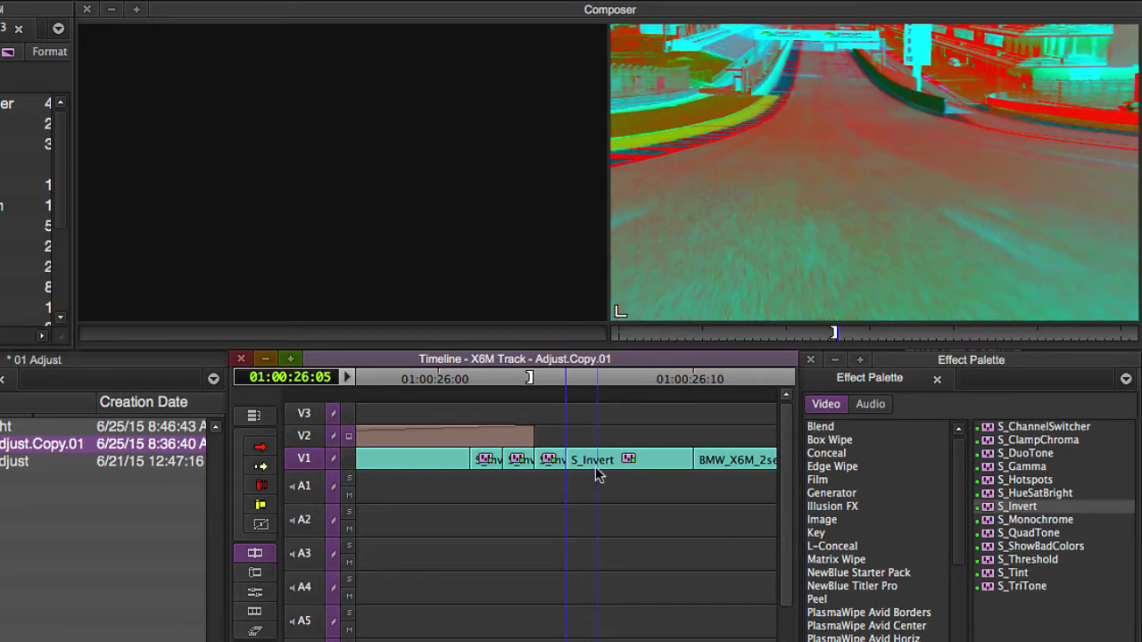
# Remove the S_Invert effect from the fourth and second pieces of the newly cut V1 segment
pyautogui.click(601, 471)
pyautogui.click(624, 467)
pyautogui.press('Delete')
pyautogui.click(514, 477)
pyautogui.press('Delete')
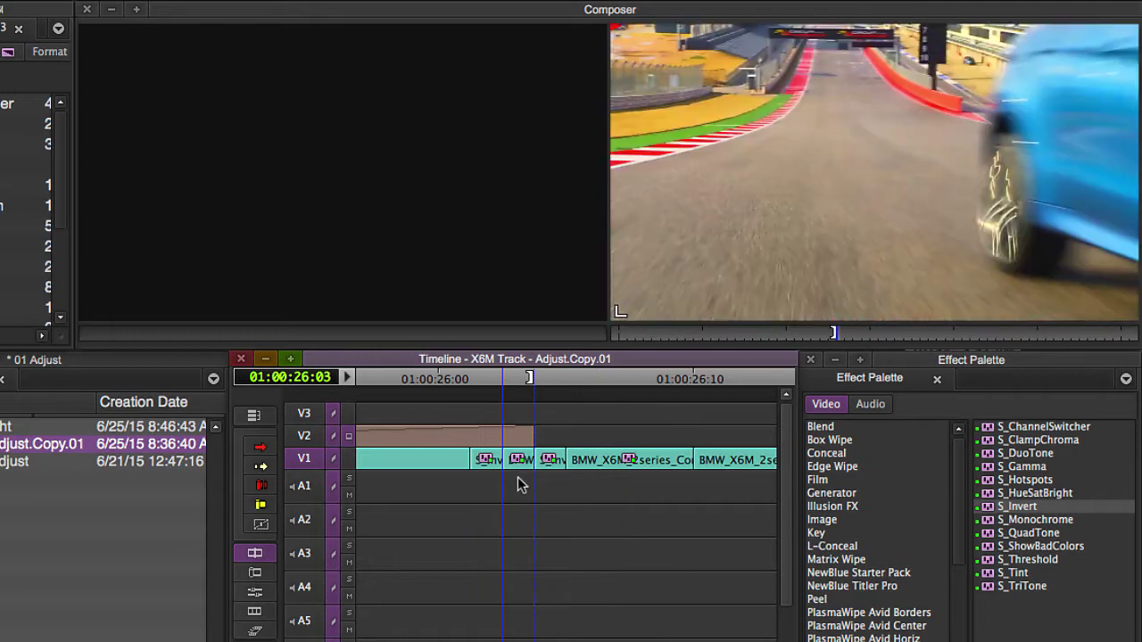
# On the S_Invert piece at 01:00:26:04, enable Invert Chroma, disable Invert Red and raise Scale Lights
pyautogui.click(542, 467)
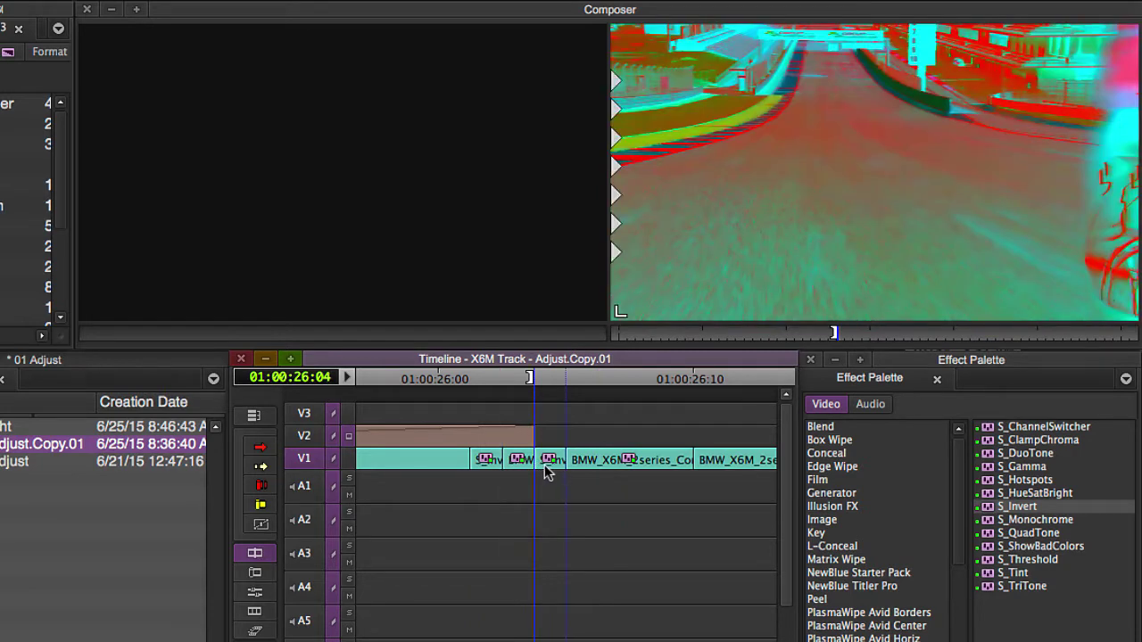
pyautogui.hotkey('shift', 'F10')
pyautogui.click(541, 581)
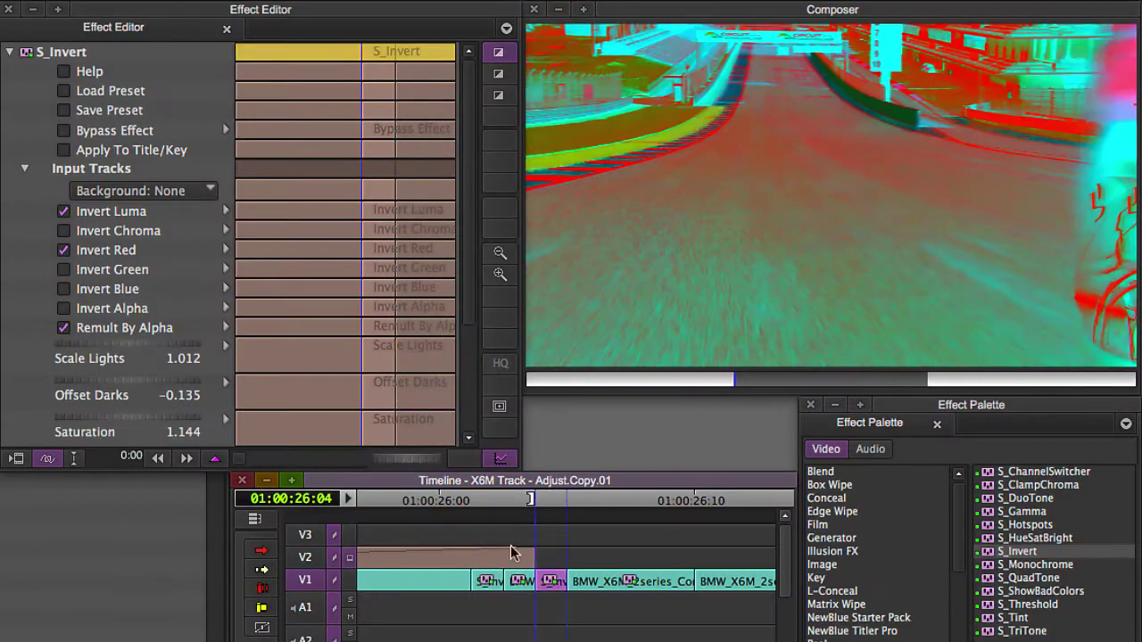
pyautogui.click(63, 231)
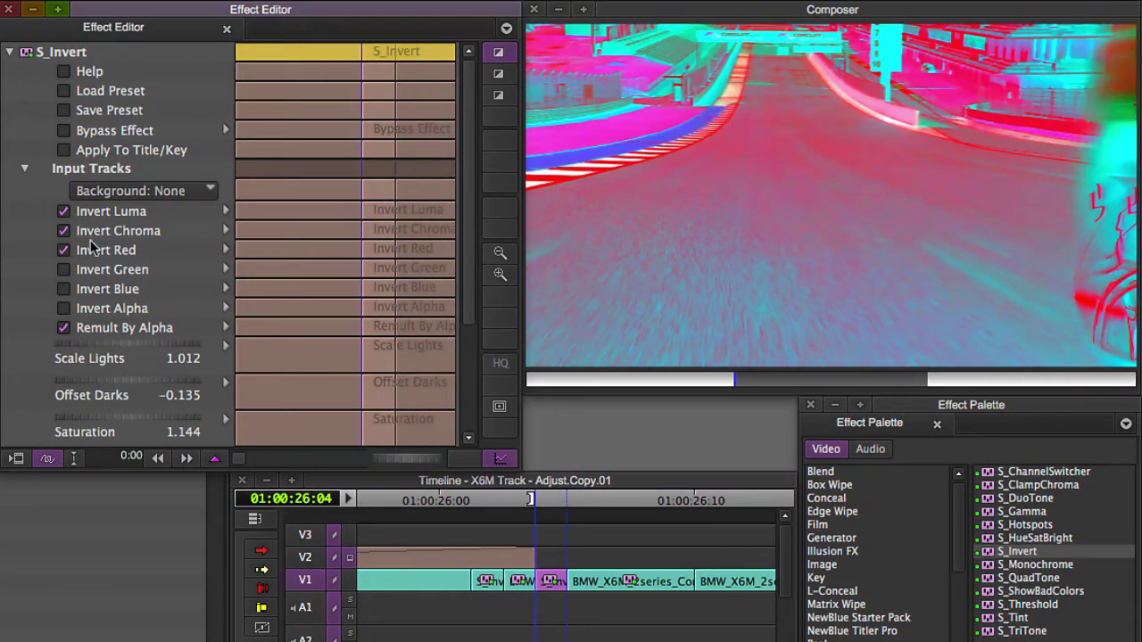
pyautogui.click(92, 247)
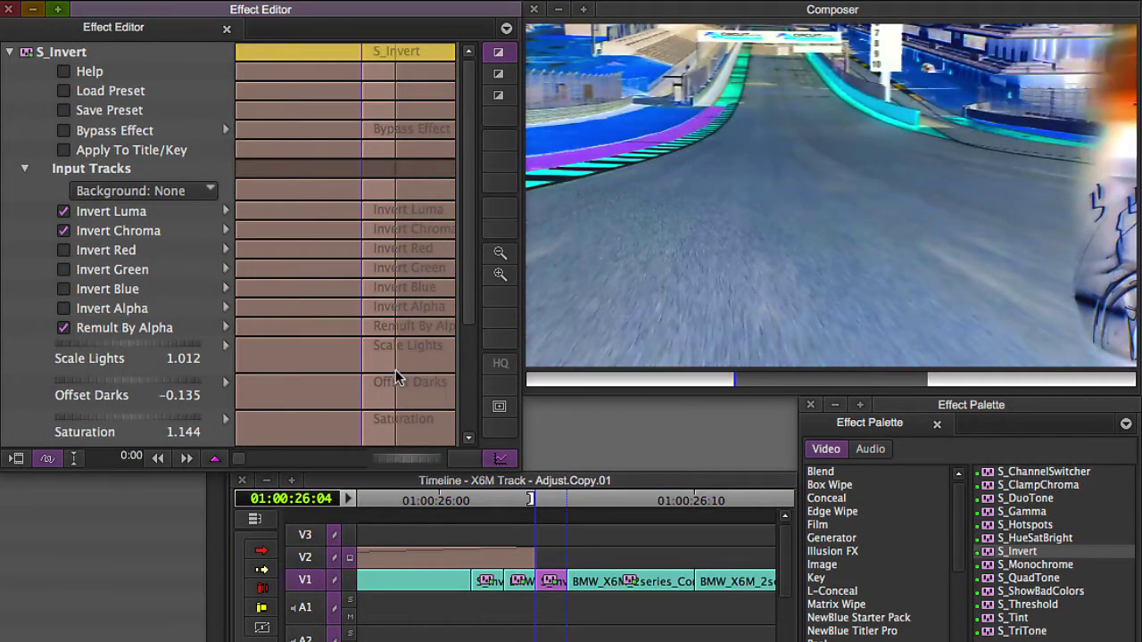
pyautogui.moveTo(468, 309); pyautogui.dragTo(466, 357)
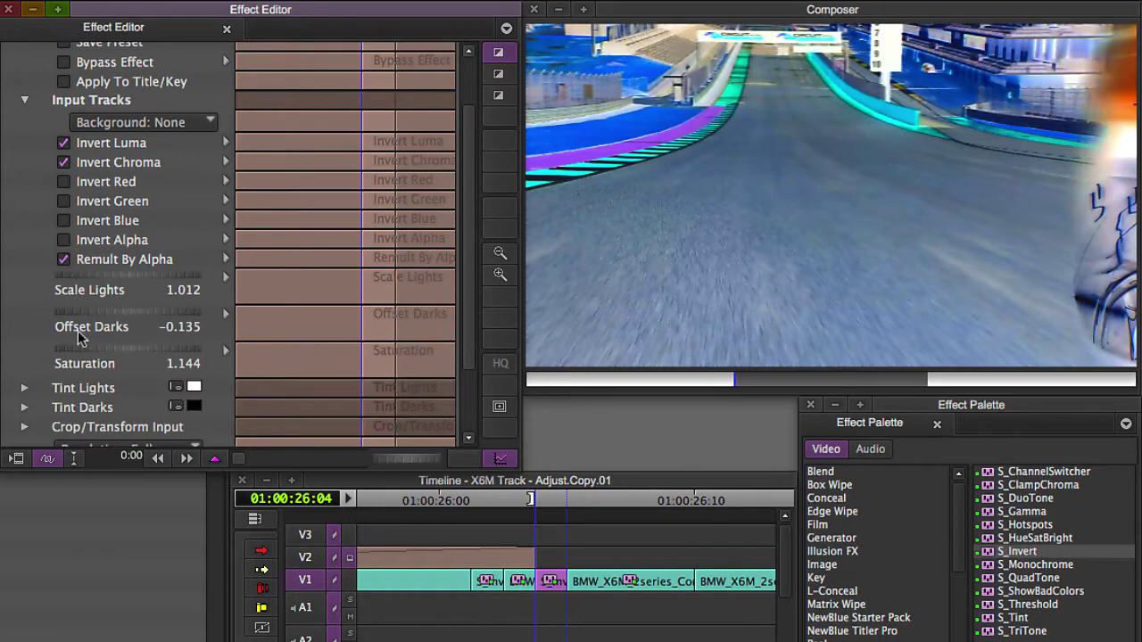
pyautogui.moveTo(94, 277); pyautogui.dragTo(461, 290)
# On the S_Invert piece at 01:00:26:01, set Scale Lights to 1.294 and enable Invert Blue and Invert Green
pyautogui.click(500, 582)
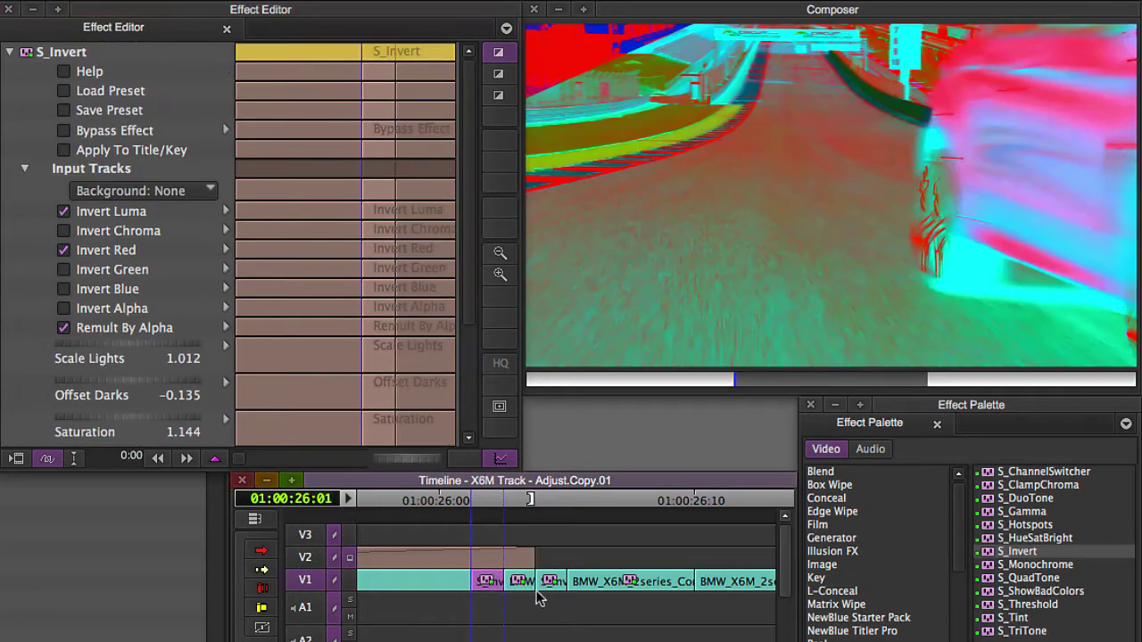
pyautogui.moveTo(82, 343); pyautogui.dragTo(184, 345)
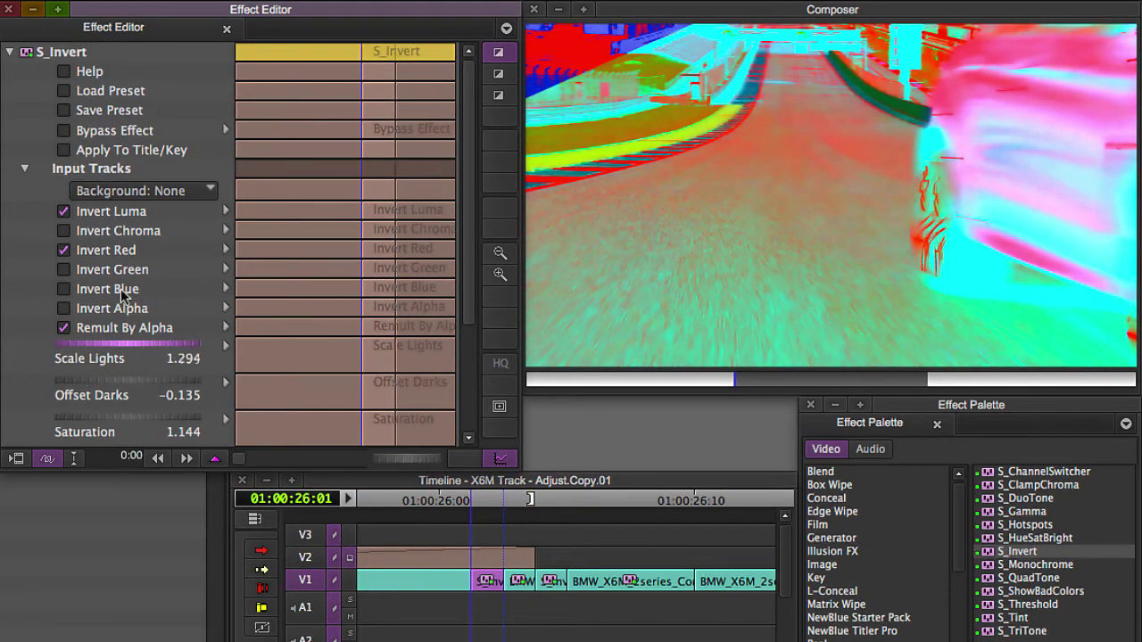
pyautogui.click(63, 289)
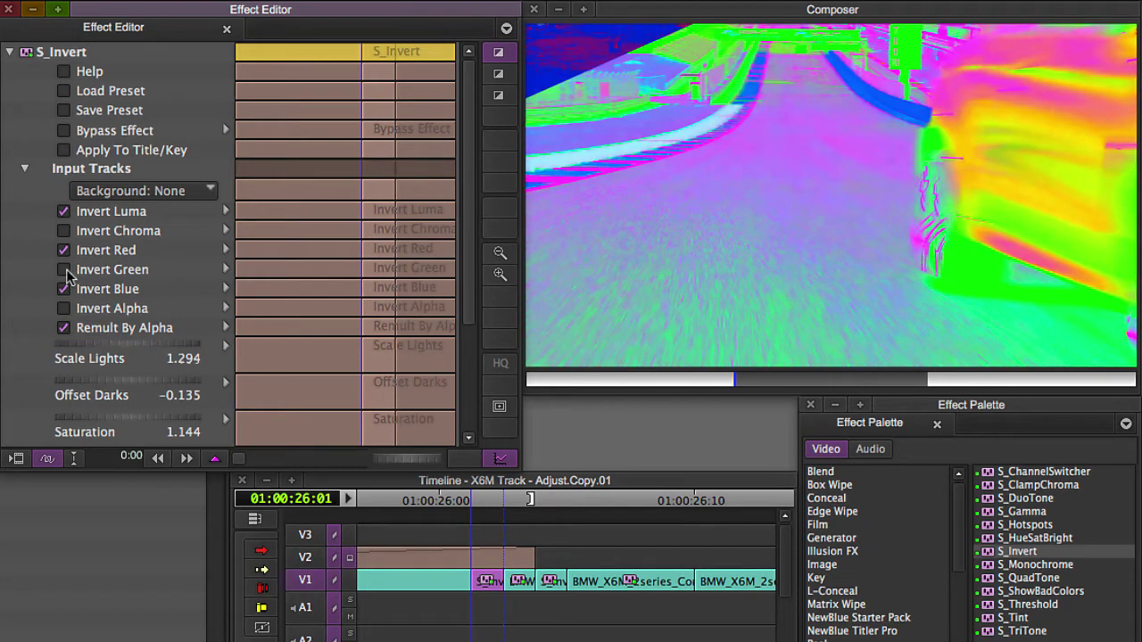
pyautogui.click(64, 270)
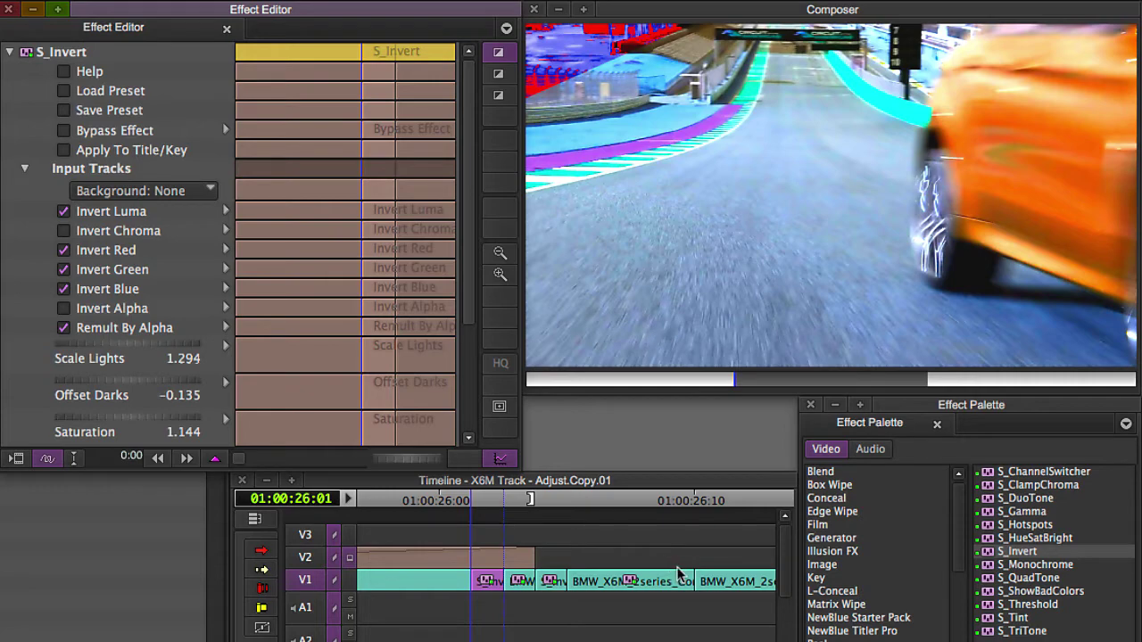
pyautogui.hotkey('shift', 'F9')
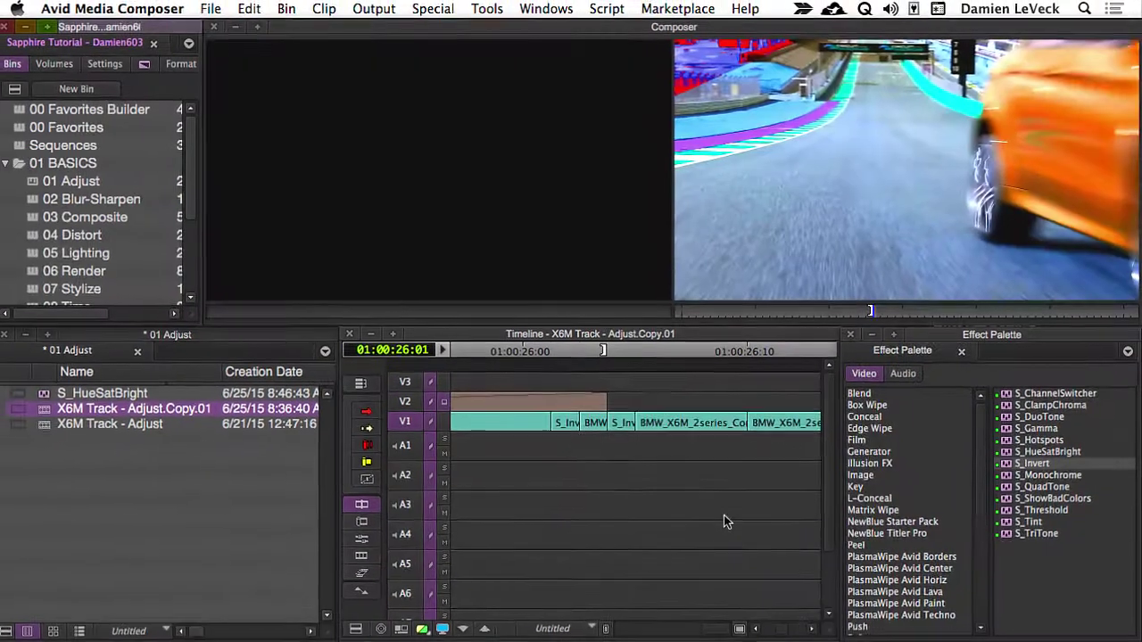
# Scrub back through the flashing S_Invert pieces on V1 to review the varied inversions
pyautogui.press('Up')
pyautogui.press('Up')
pyautogui.press('Up')
pyautogui.click(676, 428)
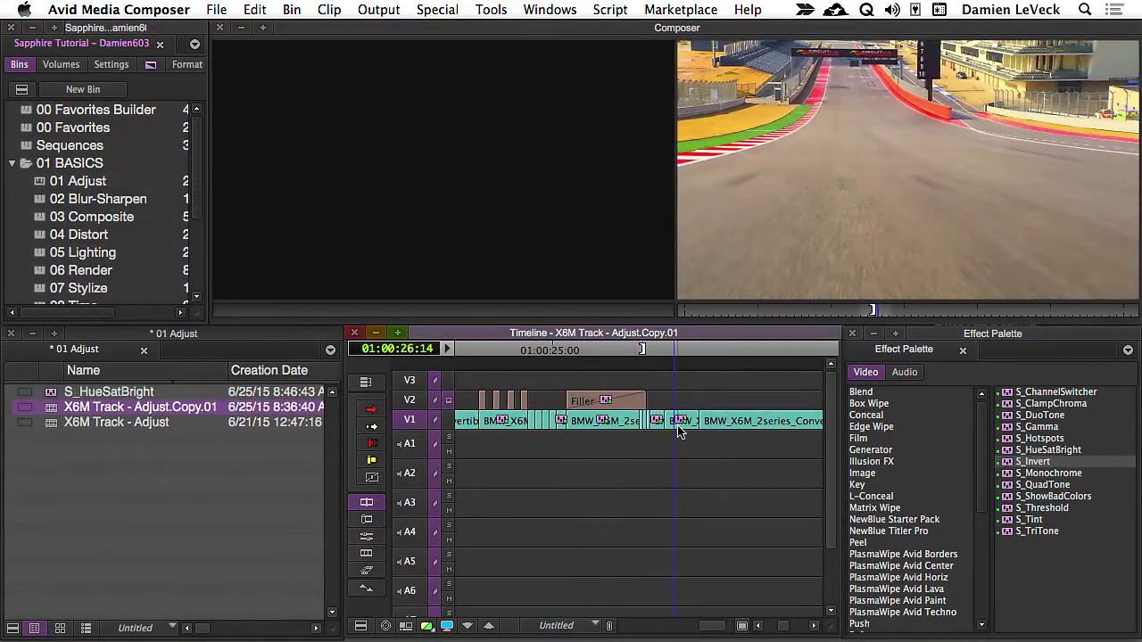
pyautogui.moveTo(678, 432); pyautogui.dragTo(474, 464)
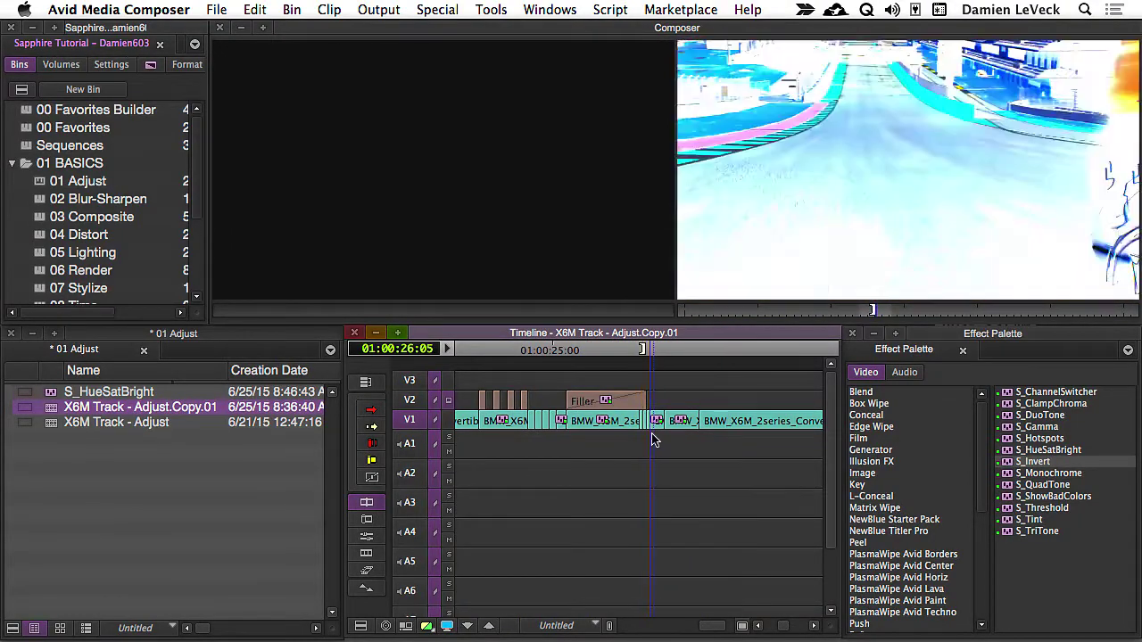
# Extract the rest of the shot on V1 from 01:00:26:05 up to the start of the next shot
pyautogui.moveTo(654, 439); pyautogui.dragTo(706, 437)
pyautogui.press('super+]')
pyautogui.press('super+[')
pyautogui.click(698, 423)
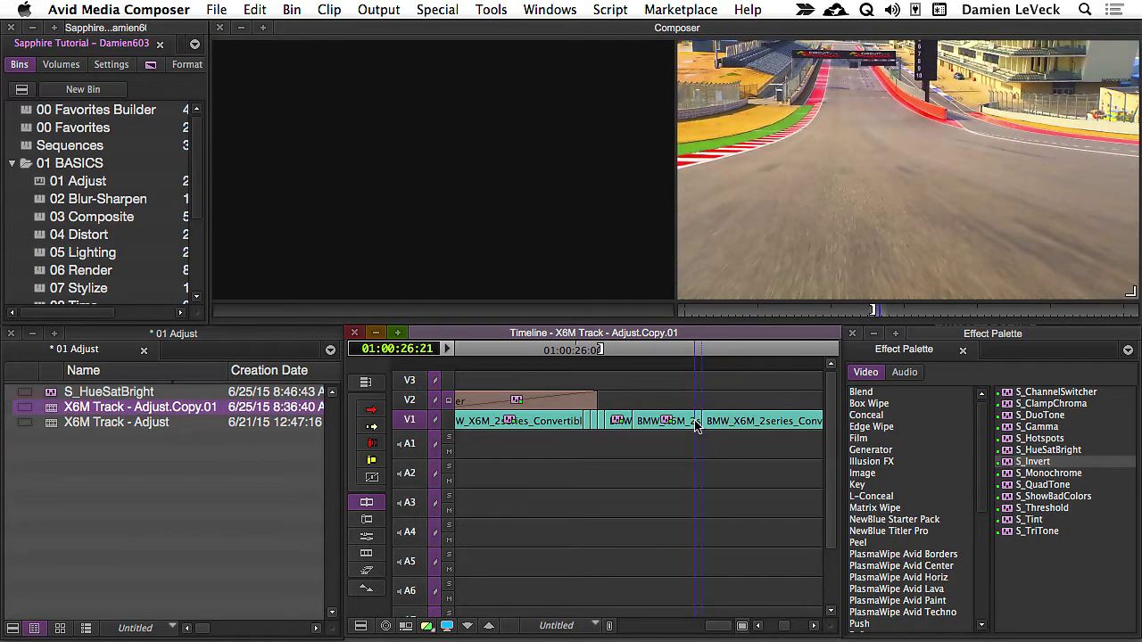
pyautogui.press('i')
pyautogui.press('x')
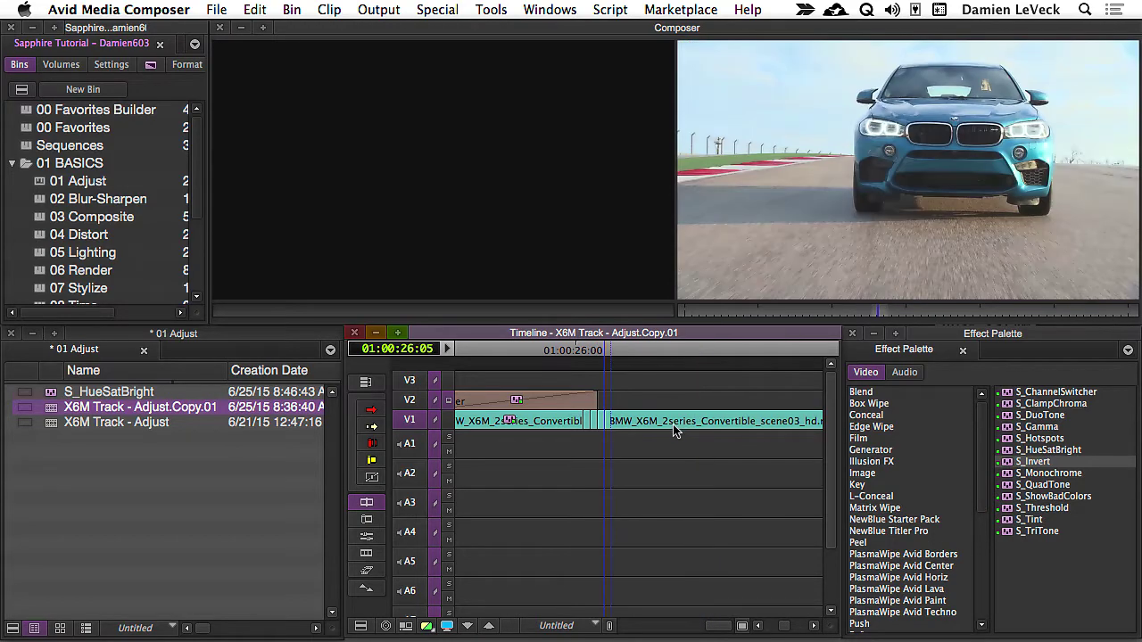
# Play back the flashing inversion section of the sequence from before its first effect pieces to check the overall look
pyautogui.press('super+[')
pyautogui.press('super+[')
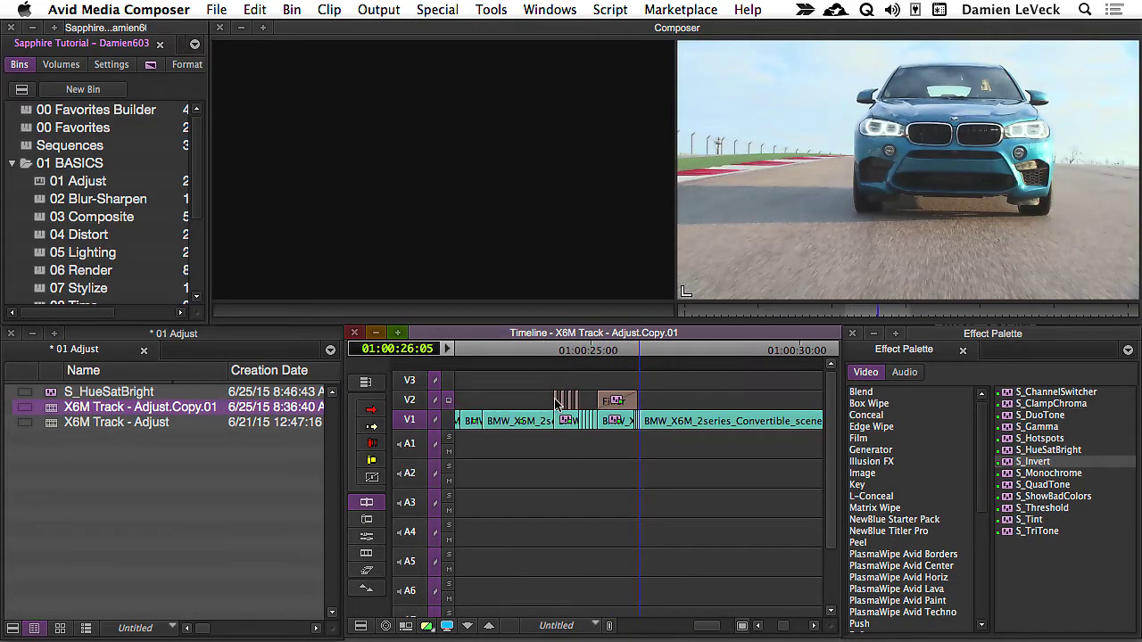
pyautogui.click(547, 411)
pyautogui.press('Left')
pyautogui.press('space')
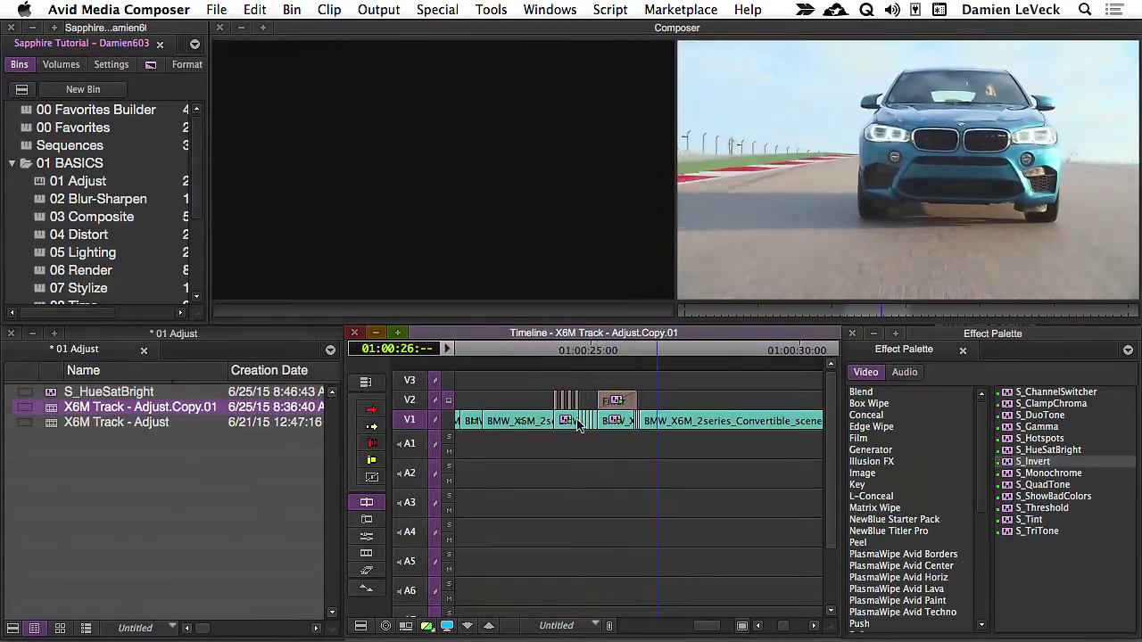
pyautogui.click(614, 425)
pyautogui.press('space')
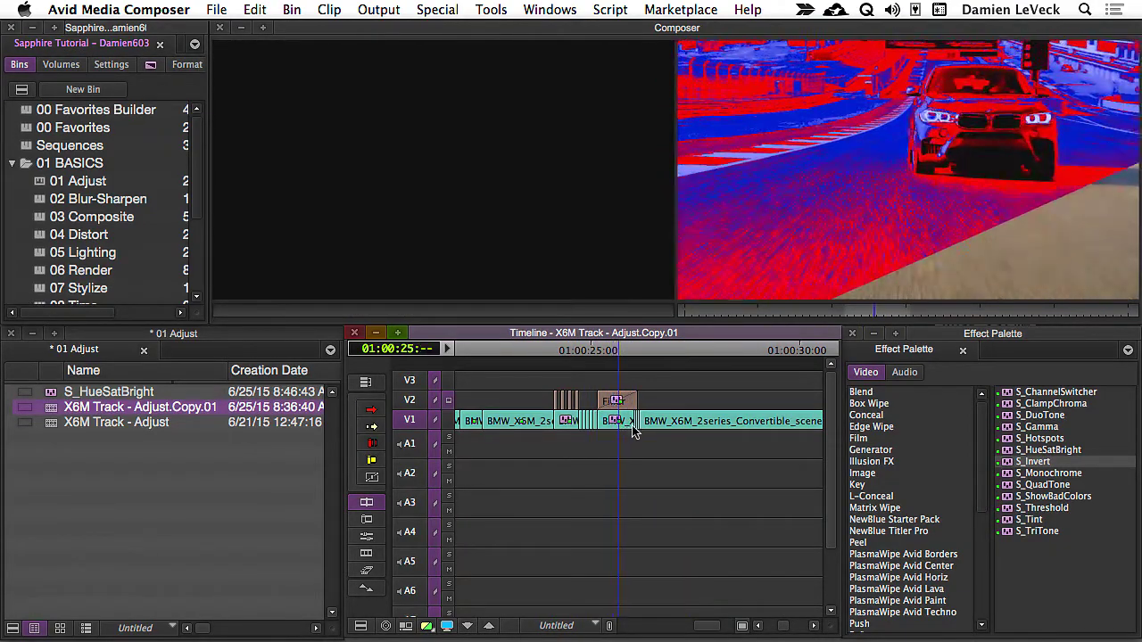
pyautogui.click(561, 426)
pyautogui.press('space')
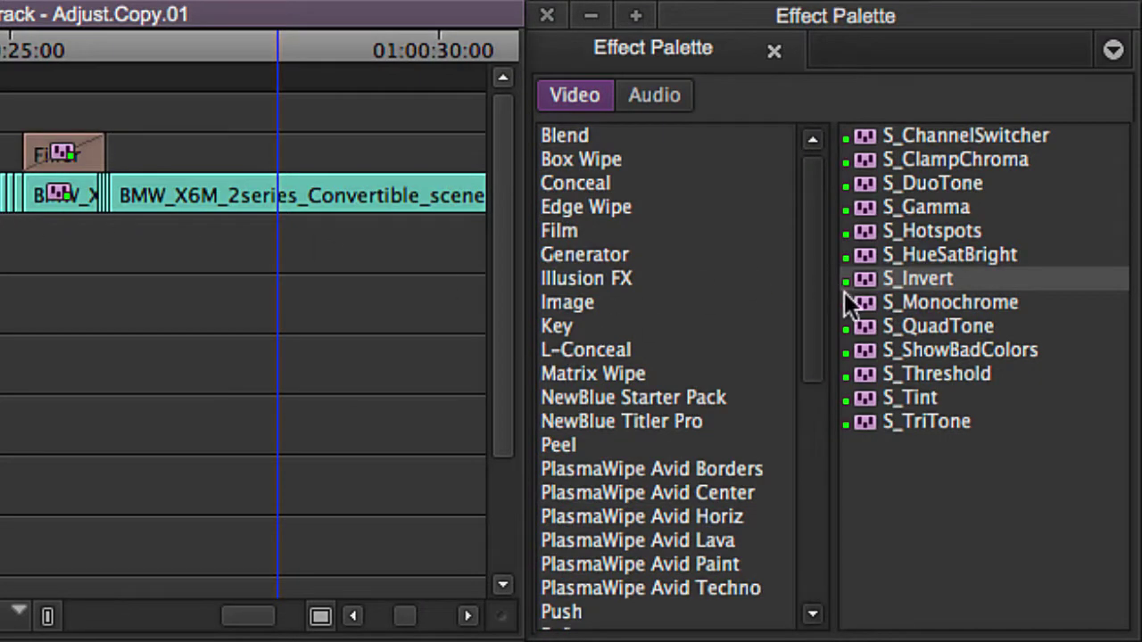
# Look through the black-and-white options in the Effect Palette: S_Monochrome, Color Effect and Color Correction, ending on the Sapphire Adjust category
pyautogui.click(869, 302)
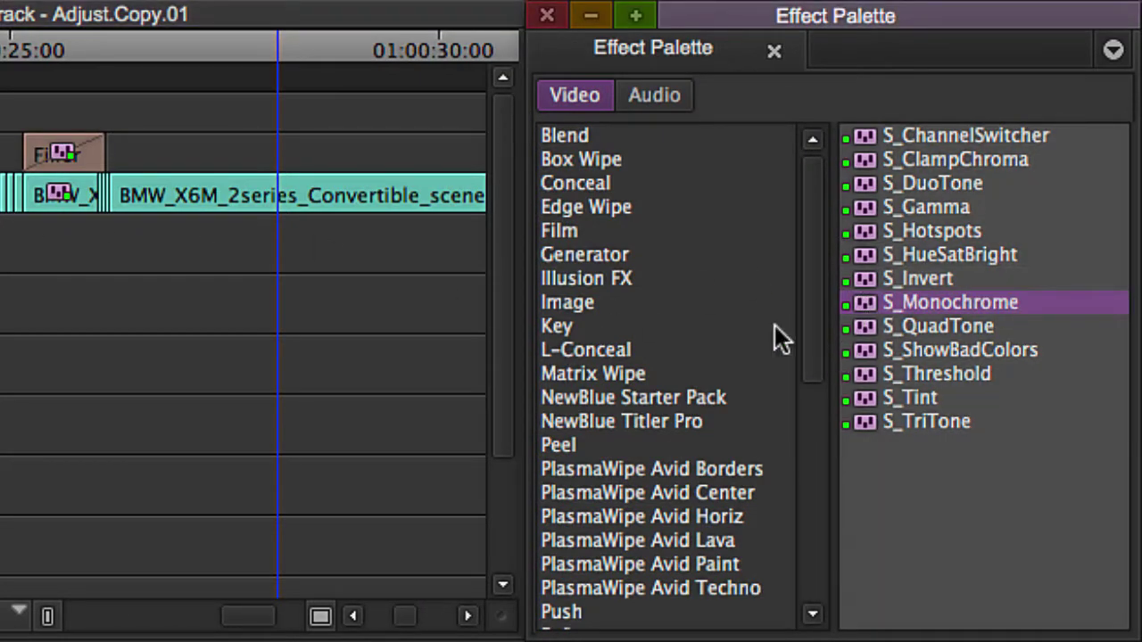
pyautogui.click(622, 303)
pyautogui.click(879, 207)
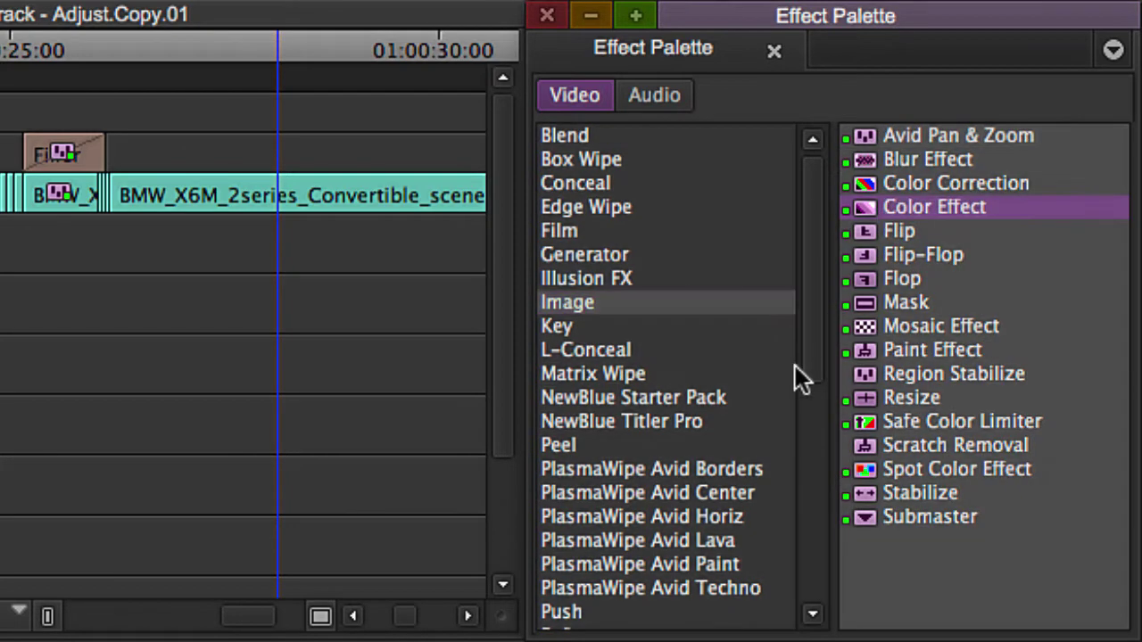
pyautogui.click(888, 185)
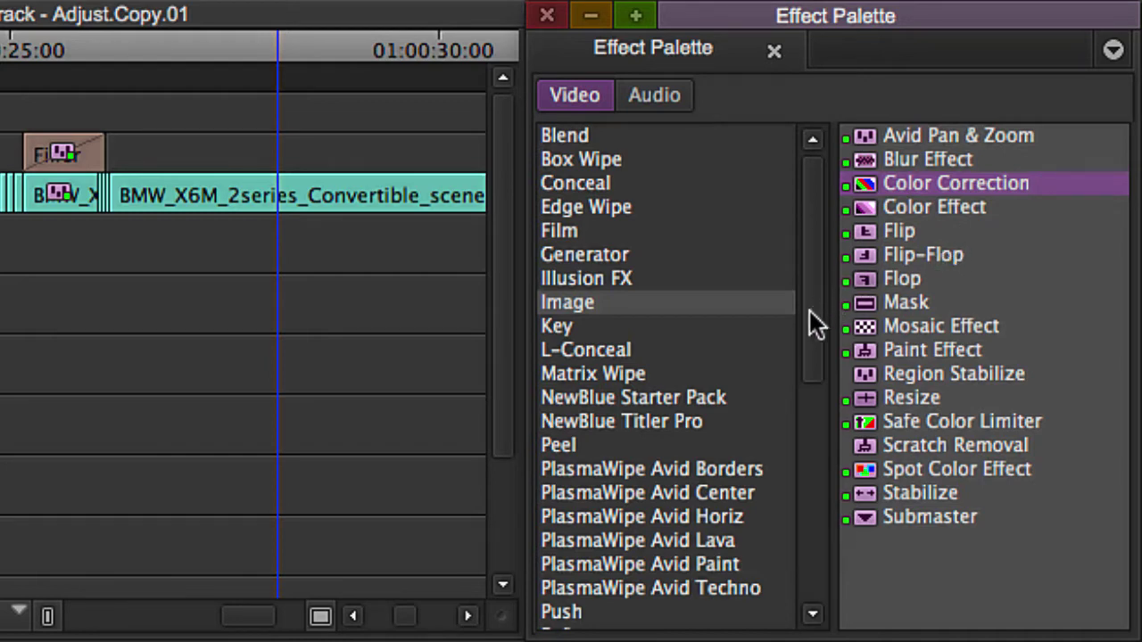
pyautogui.moveTo(800, 307); pyautogui.dragTo(785, 543)
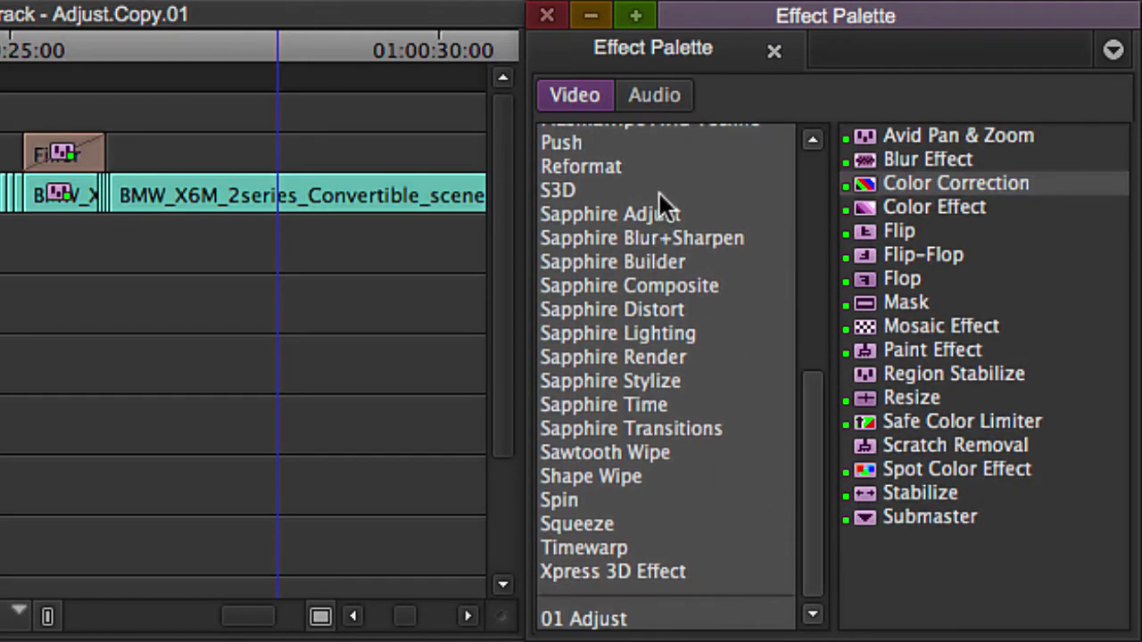
pyautogui.click(709, 214)
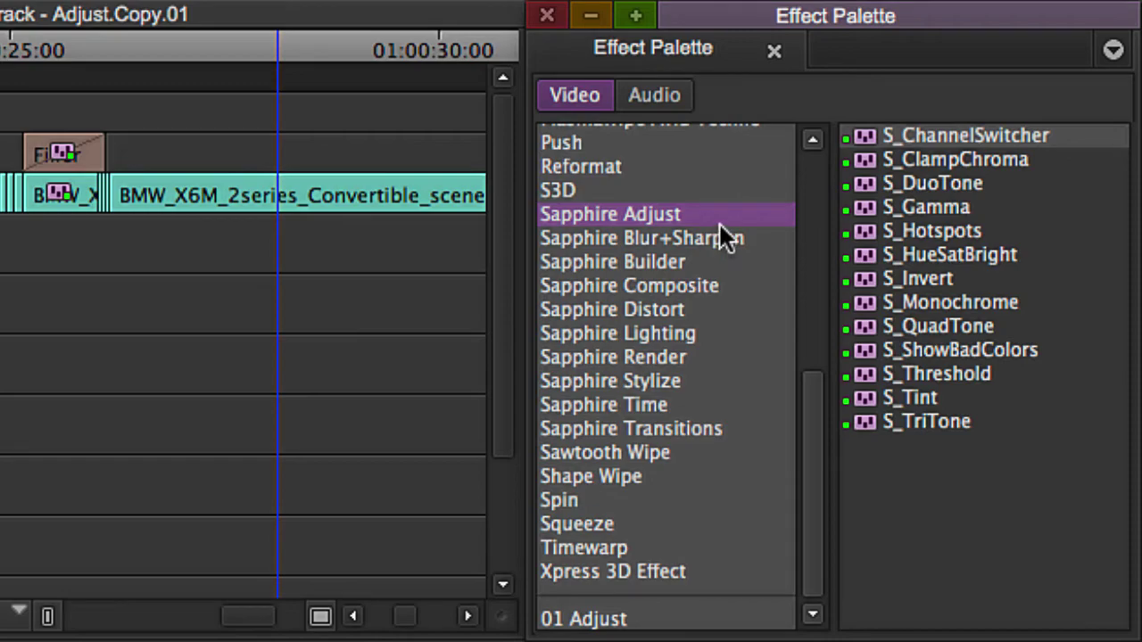
# Apply the saved S_HueSatBright effect from the 01 Adjust bin to the last BMW clip on V1
pyautogui.moveTo(171, 196); pyautogui.dragTo(357, 204)
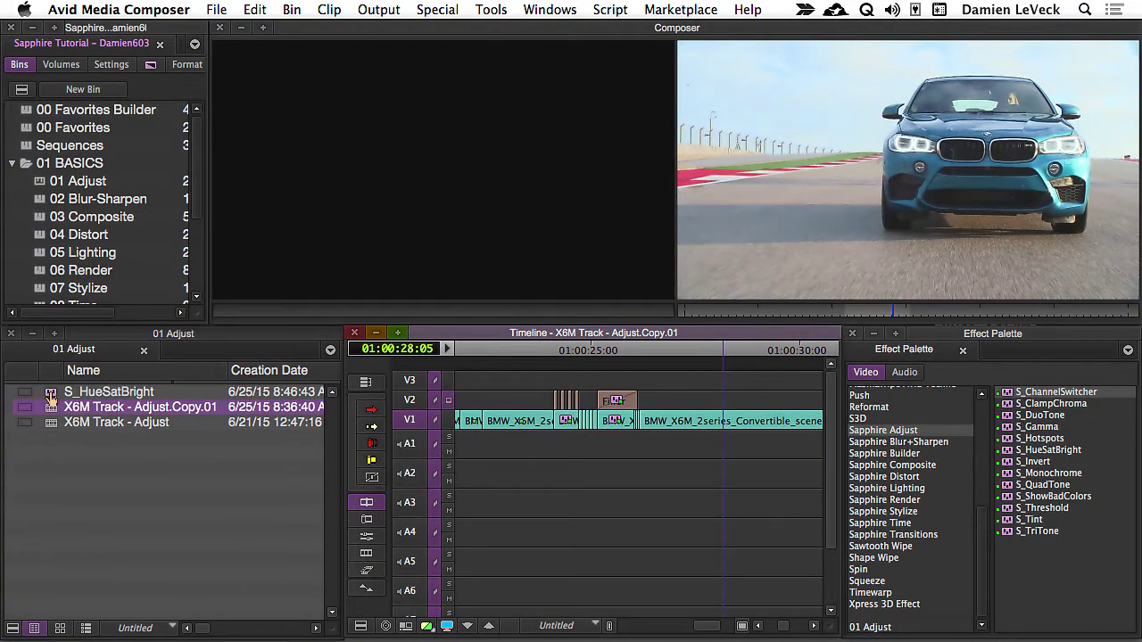
pyautogui.moveTo(50, 398); pyautogui.dragTo(747, 411)
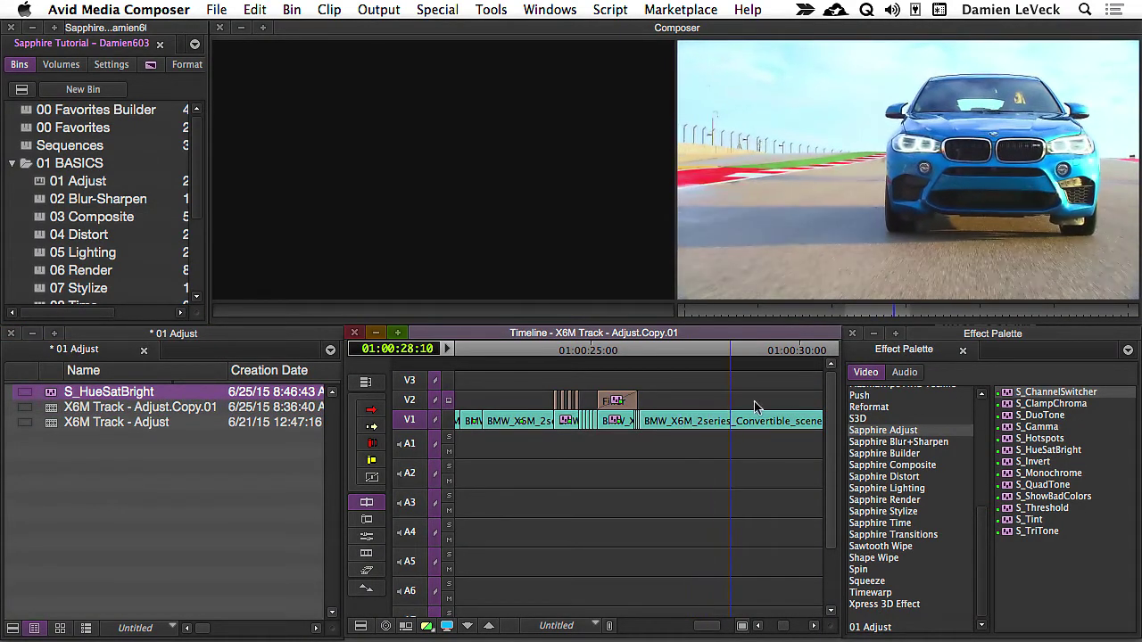
# Stack S_Monochrome on top of S_HueSatBright on the last V1 clip and open it for effect editing
pyautogui.click(1012, 476)
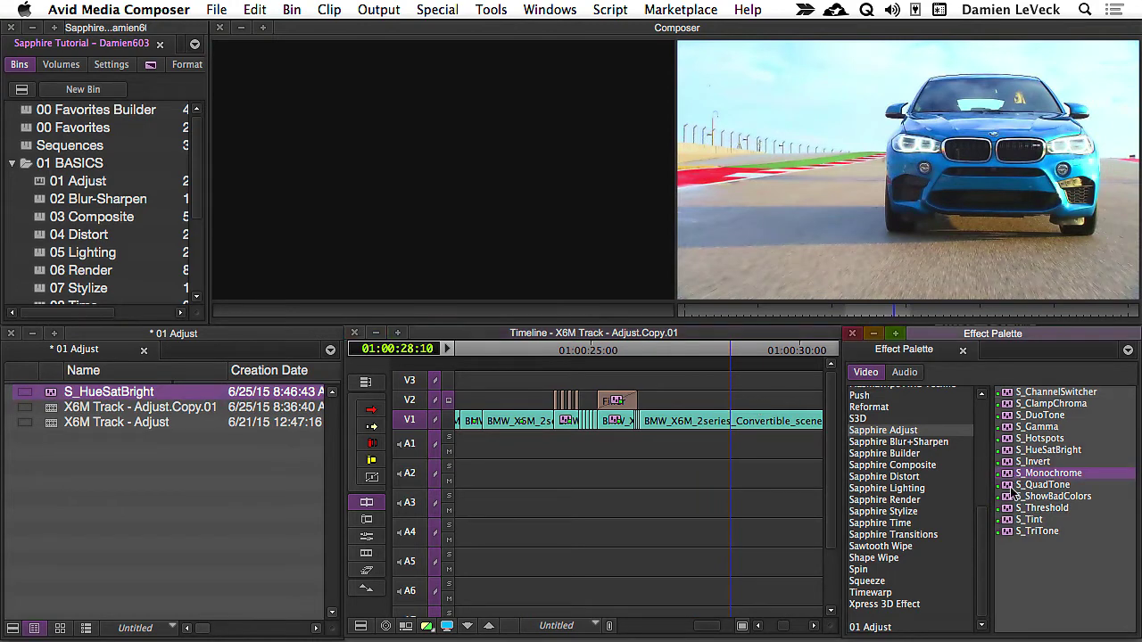
pyautogui.press('alt')
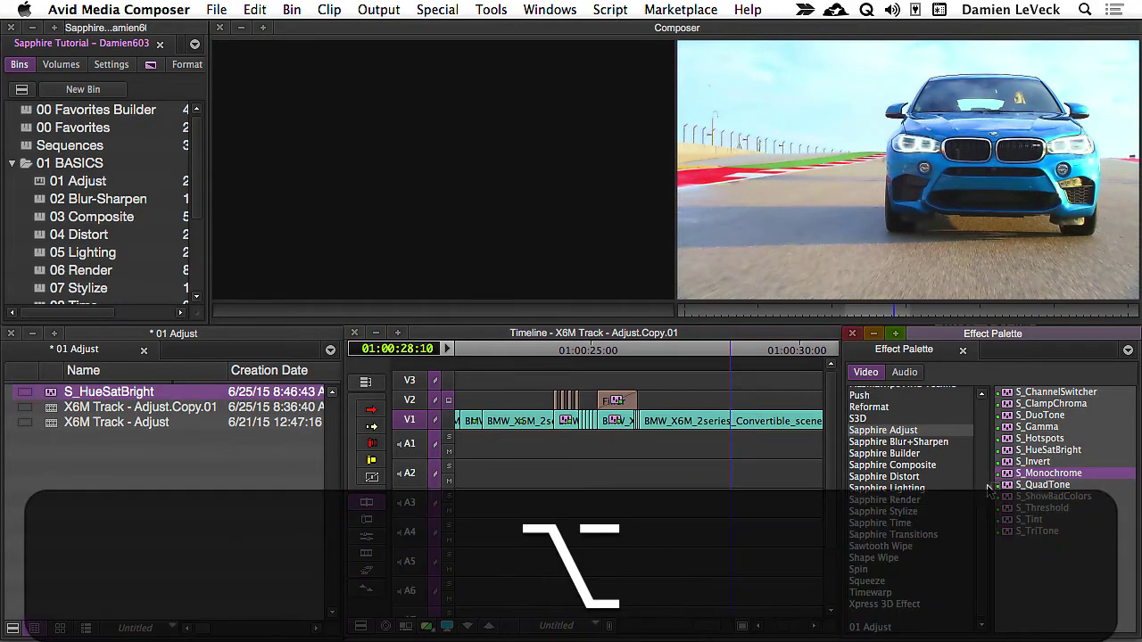
pyautogui.moveTo(978, 495); pyautogui.dragTo(745, 429)
pyautogui.hotkey('shift', 'F10')
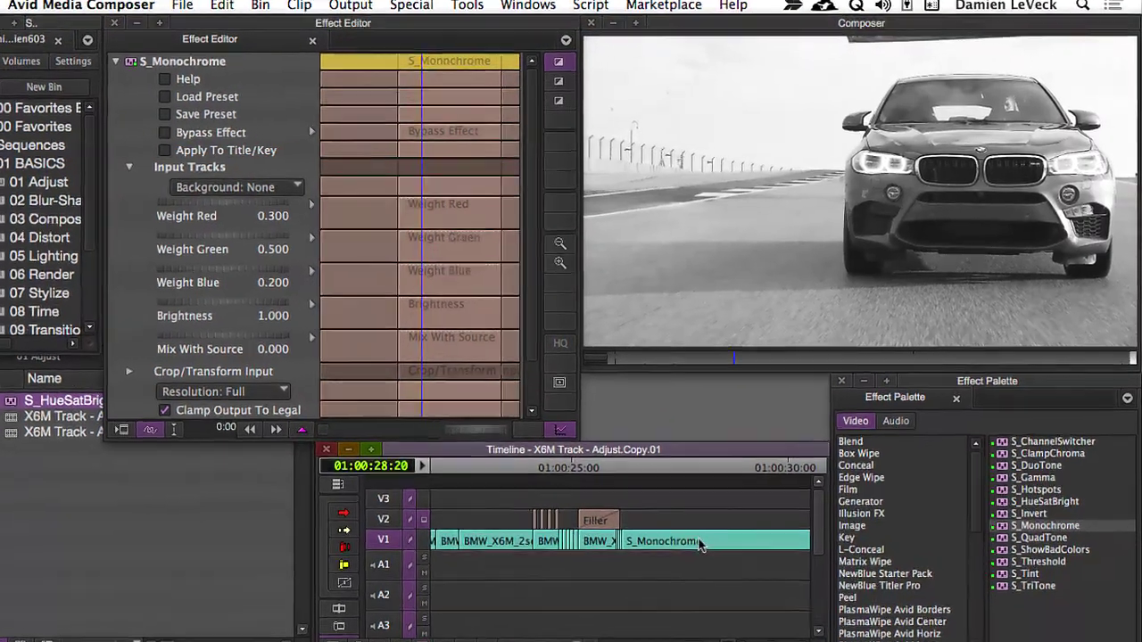
pyautogui.click(713, 529)
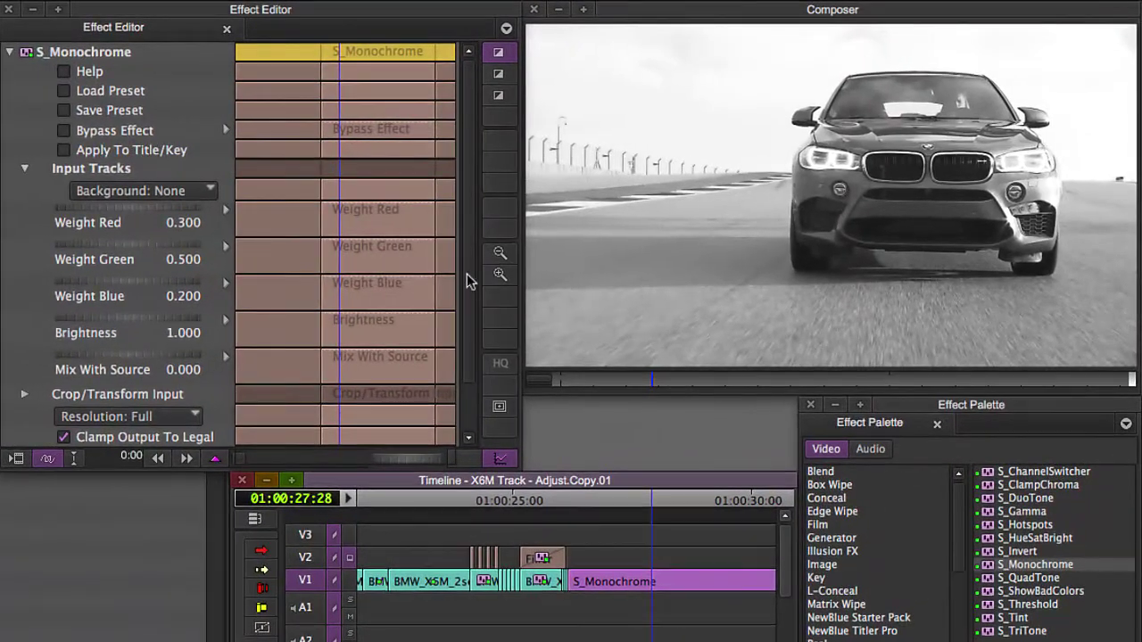
# Set the S_Monochrome weights to -0.025 for red, 0.747 for green and 0.845 for blue
pyautogui.moveTo(470, 282); pyautogui.dragTo(464, 344)
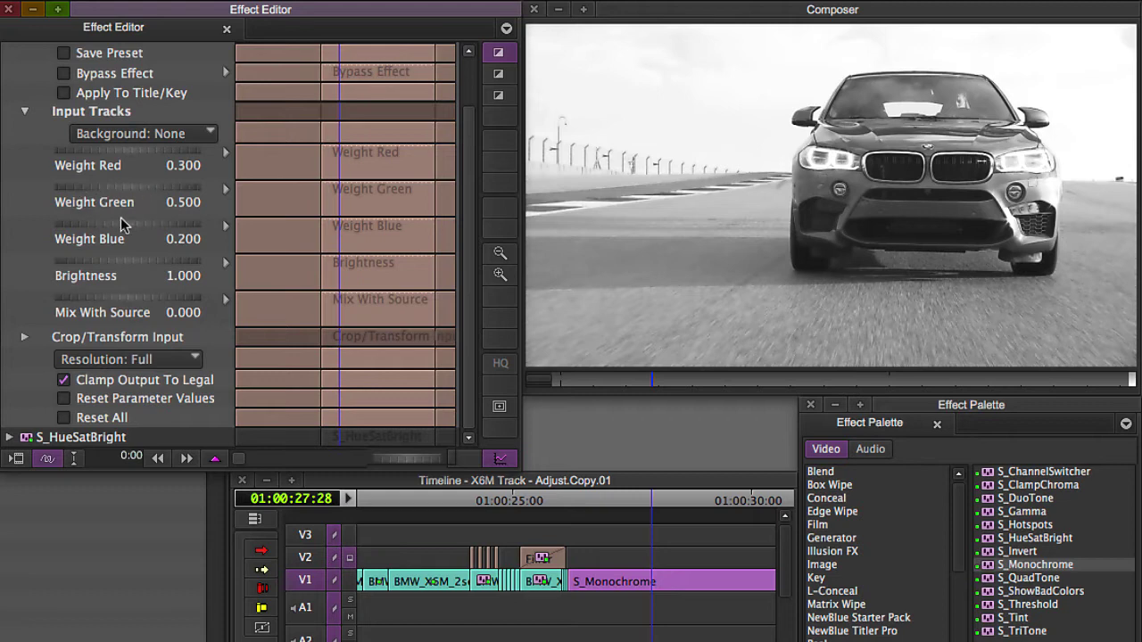
pyautogui.click(167, 195)
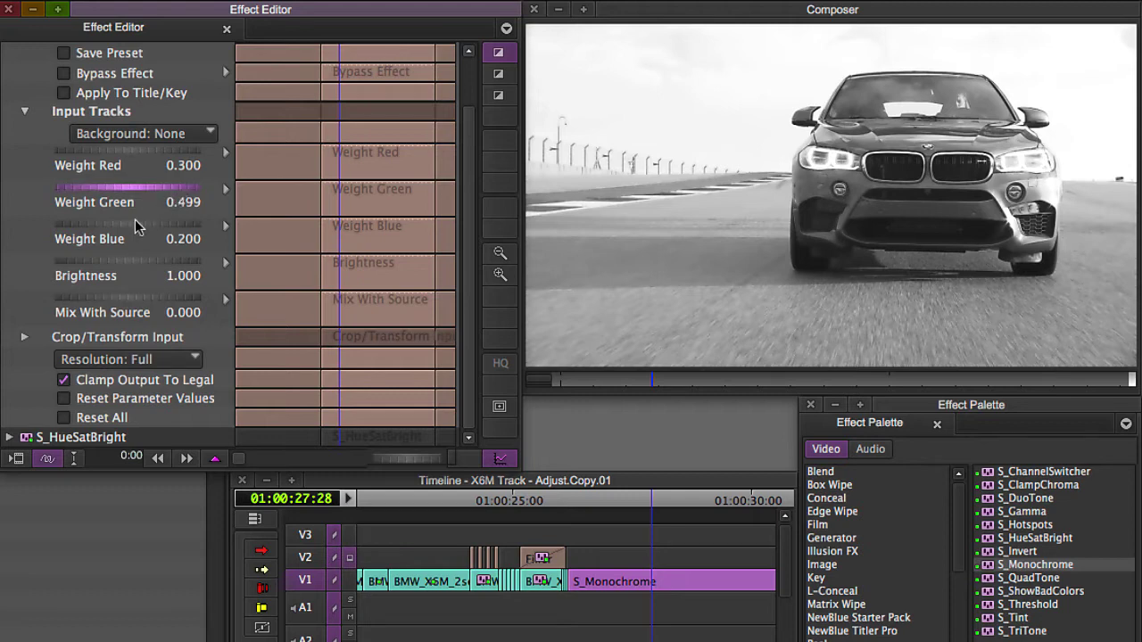
pyautogui.moveTo(96, 229); pyautogui.dragTo(727, 184)
pyautogui.moveTo(167, 154); pyautogui.dragTo(4, 150)
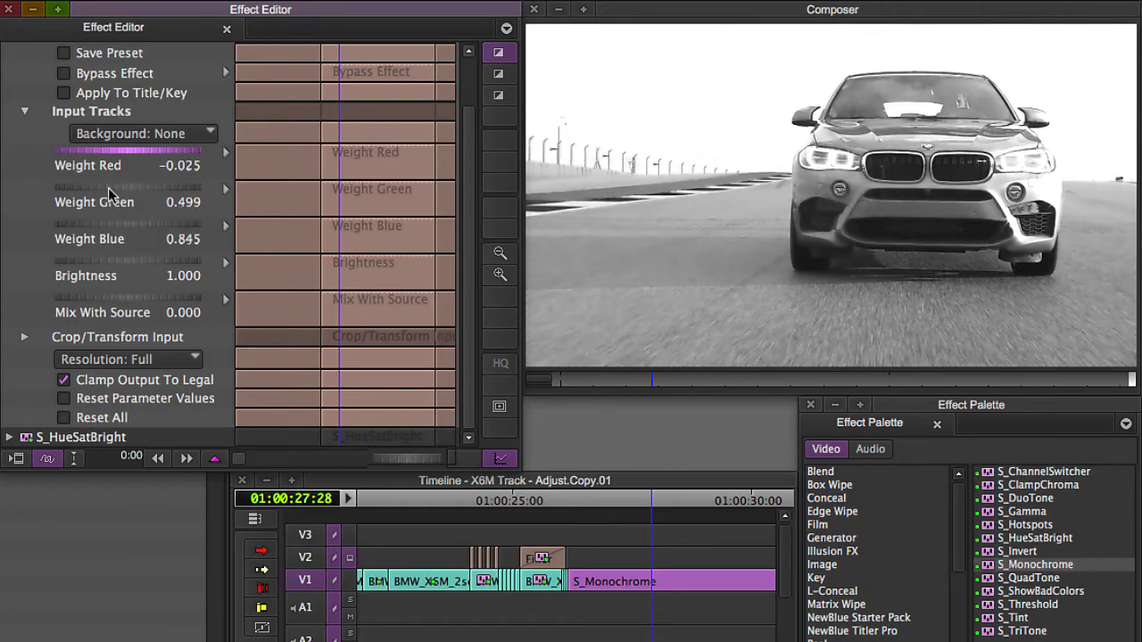
pyautogui.moveTo(114, 186); pyautogui.dragTo(253, 194)
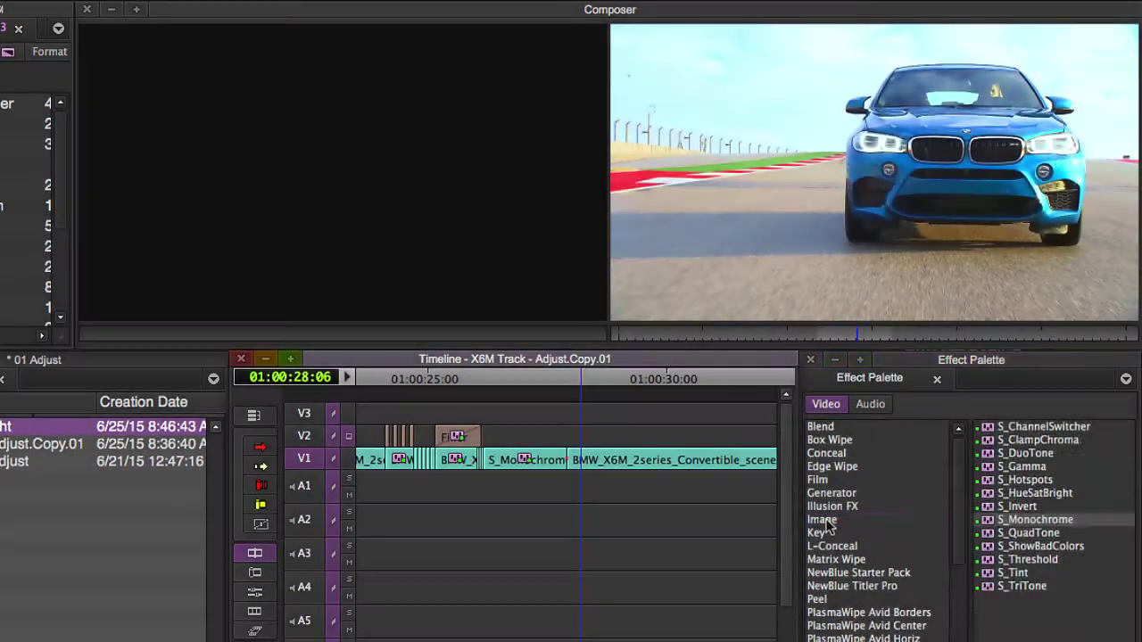
# Stack the Image category's Color Effect over S_HueSatBright on the V1 piece after the S_Monochrome piece and open it for editing
pyautogui.click(823, 520)
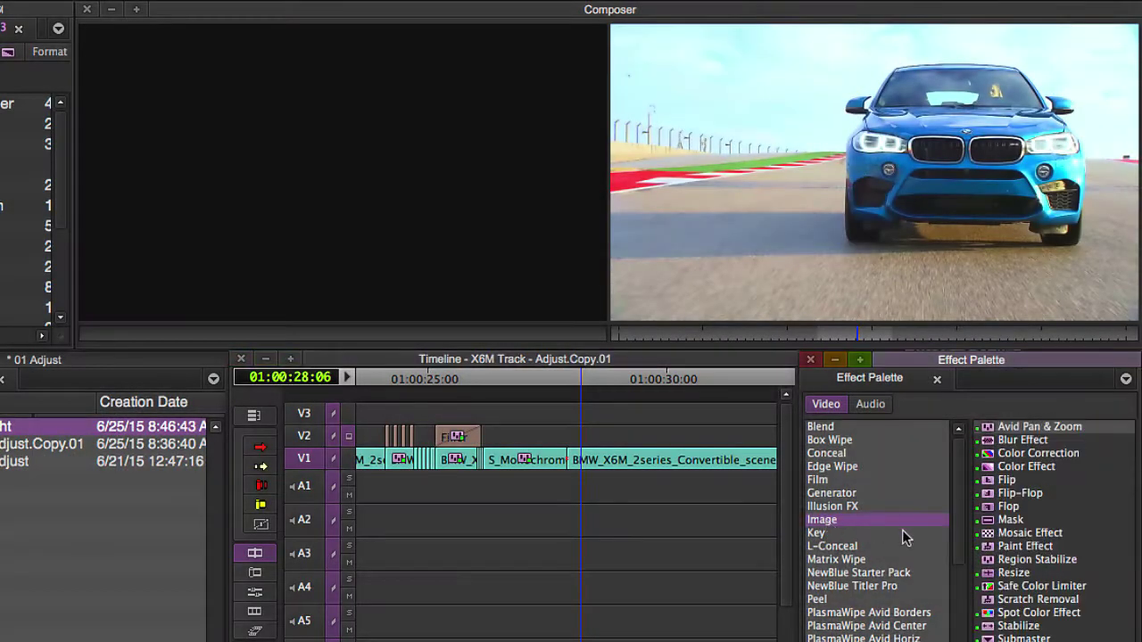
pyautogui.click(989, 469)
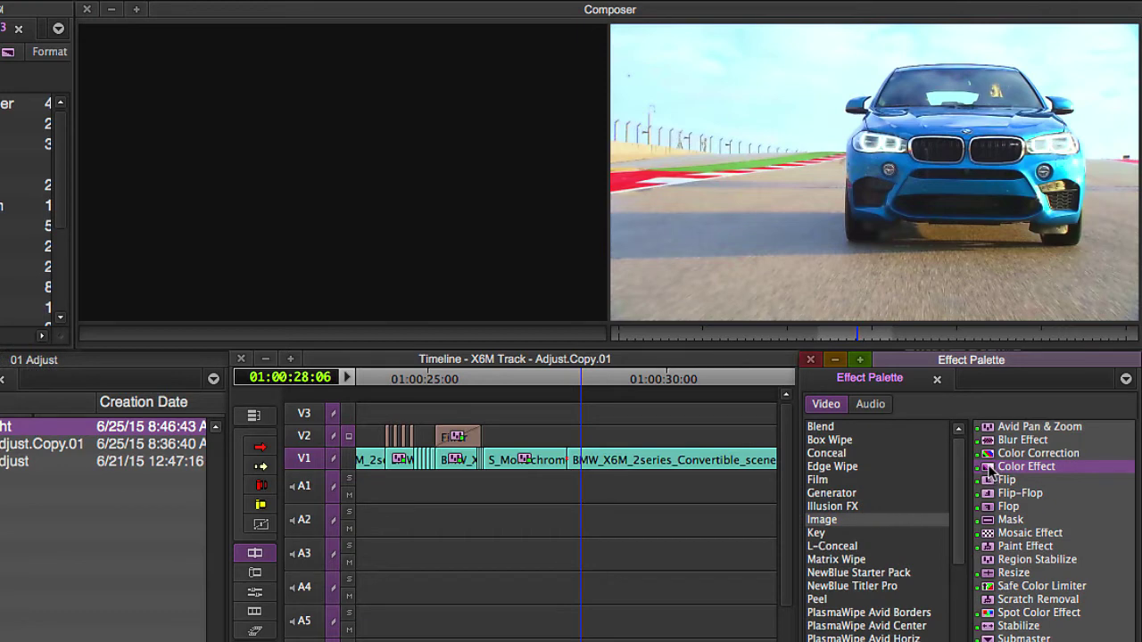
pyautogui.moveTo(695, 395); pyautogui.dragTo(581, 467)
pyautogui.hotkey('shift', 'F10')
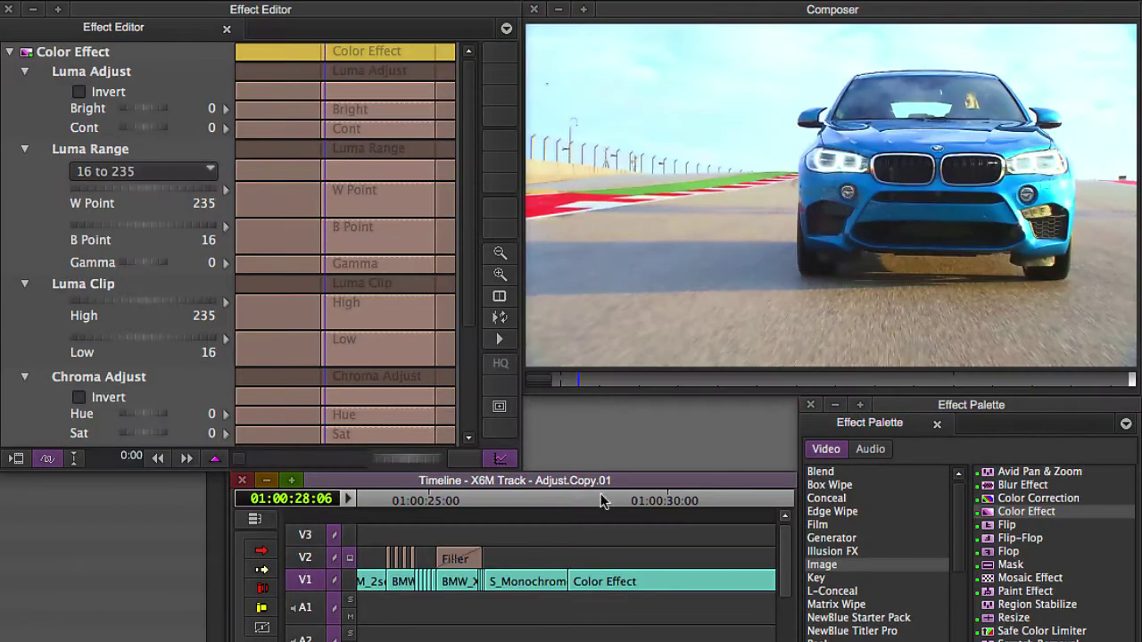
pyautogui.click(590, 585)
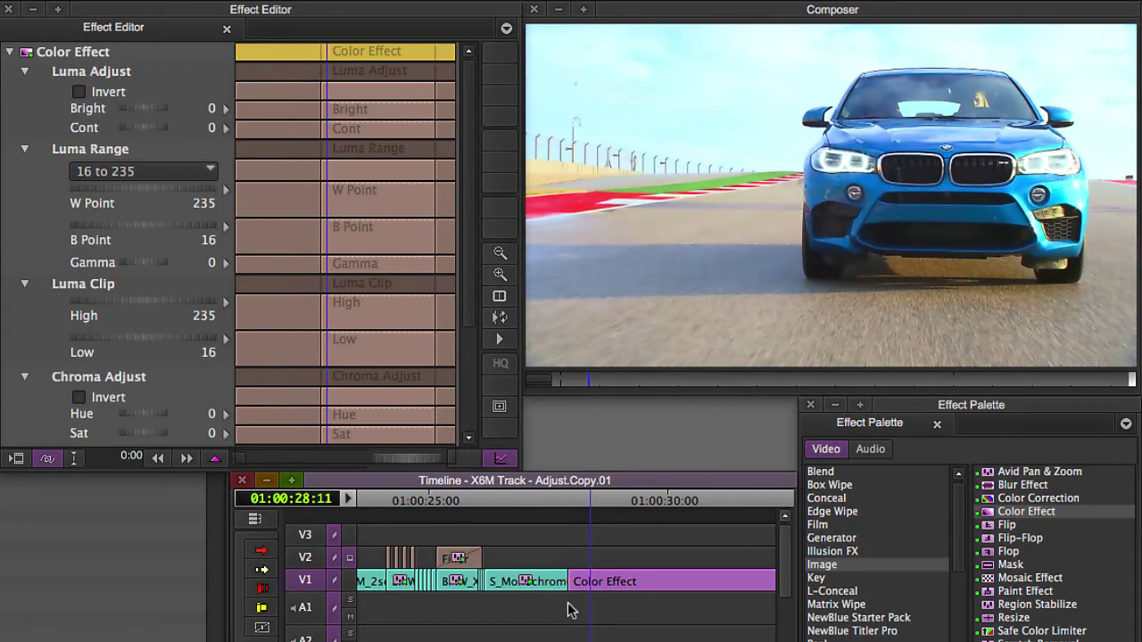
# Desaturate the Color Effect piece by setting its Chroma Adjust Sat to -100, then leave effect editing
pyautogui.moveTo(467, 298); pyautogui.dragTo(463, 450)
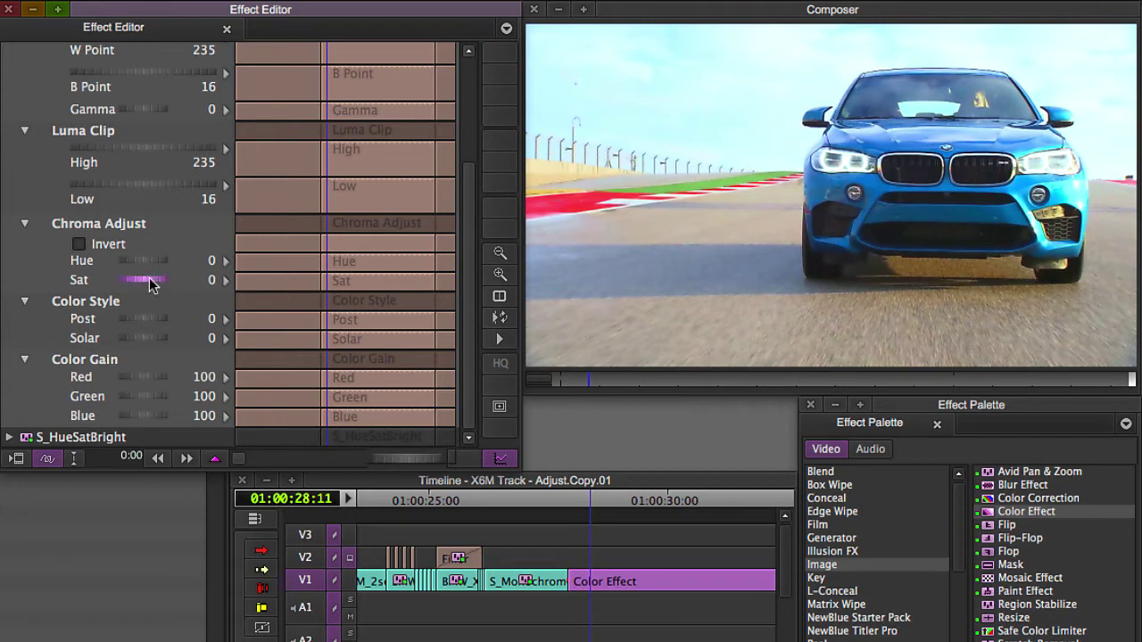
pyautogui.moveTo(148, 279); pyautogui.dragTo(44, 282)
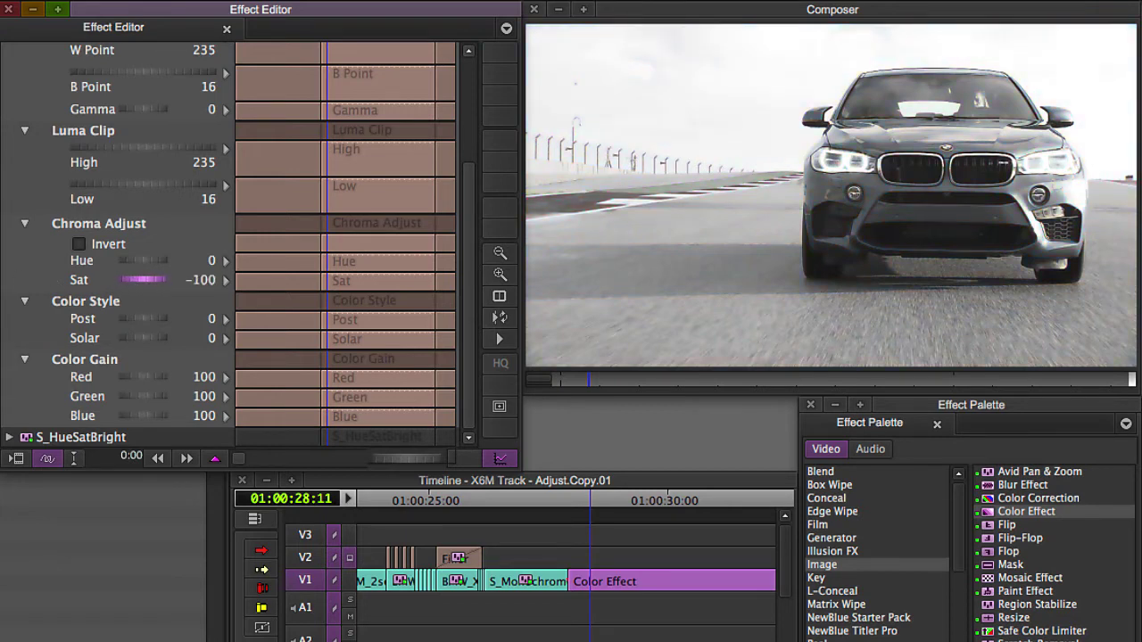
pyautogui.hotkey('shift', 'F9')
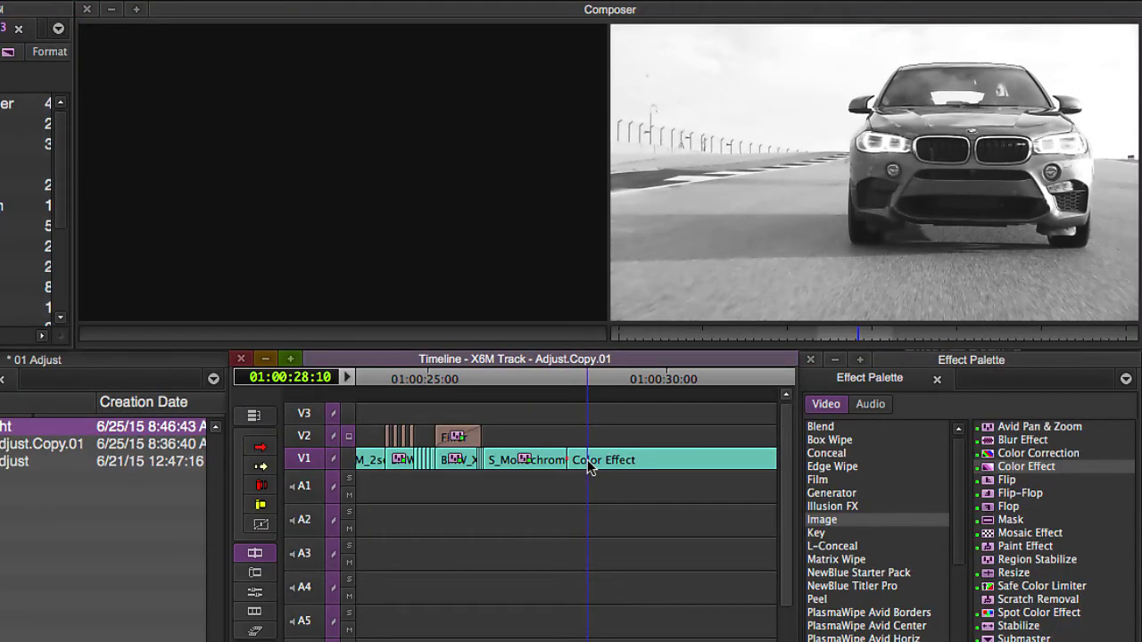
# Reopen the S_Monochrome piece before the Color Effect for editing and set its Weight Red to 0.983
pyautogui.click(549, 460)
pyautogui.moveTo(550, 454)
pyautogui.mouseDown()
pyautogui.moveTo(575, 458)
pyautogui.moveTo(555, 463)
pyautogui.moveTo(571, 471)
pyautogui.moveTo(526, 468)
pyautogui.moveTo(529, 480)
pyautogui.moveTo(541, 473)
pyautogui.mouseUp()
pyautogui.hotkey('shift', 'F10')
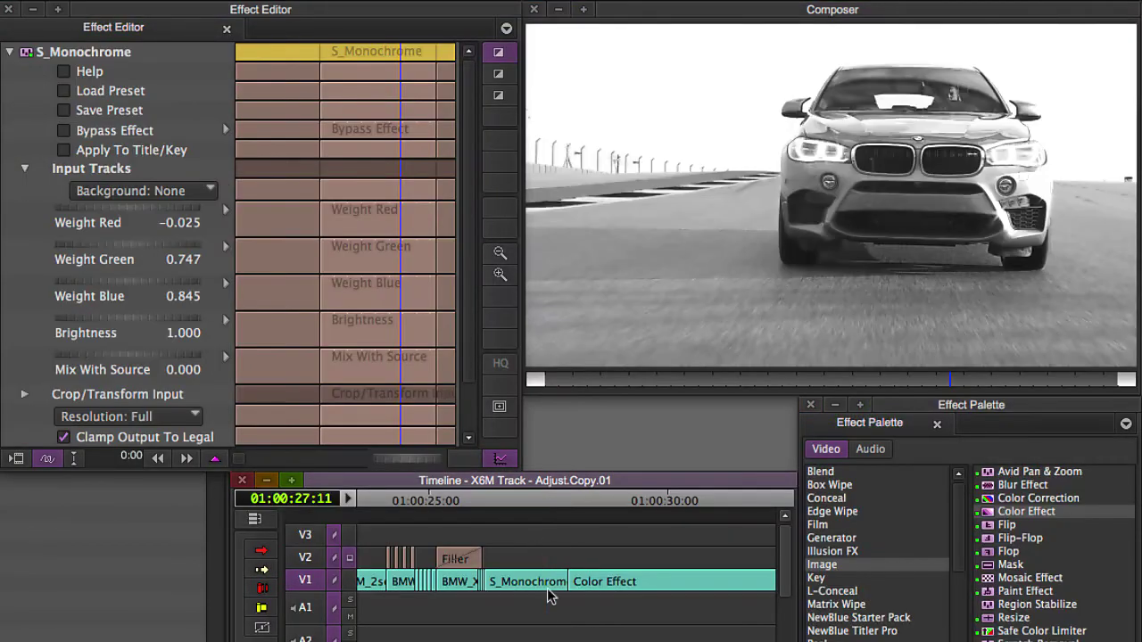
pyautogui.click(91, 214)
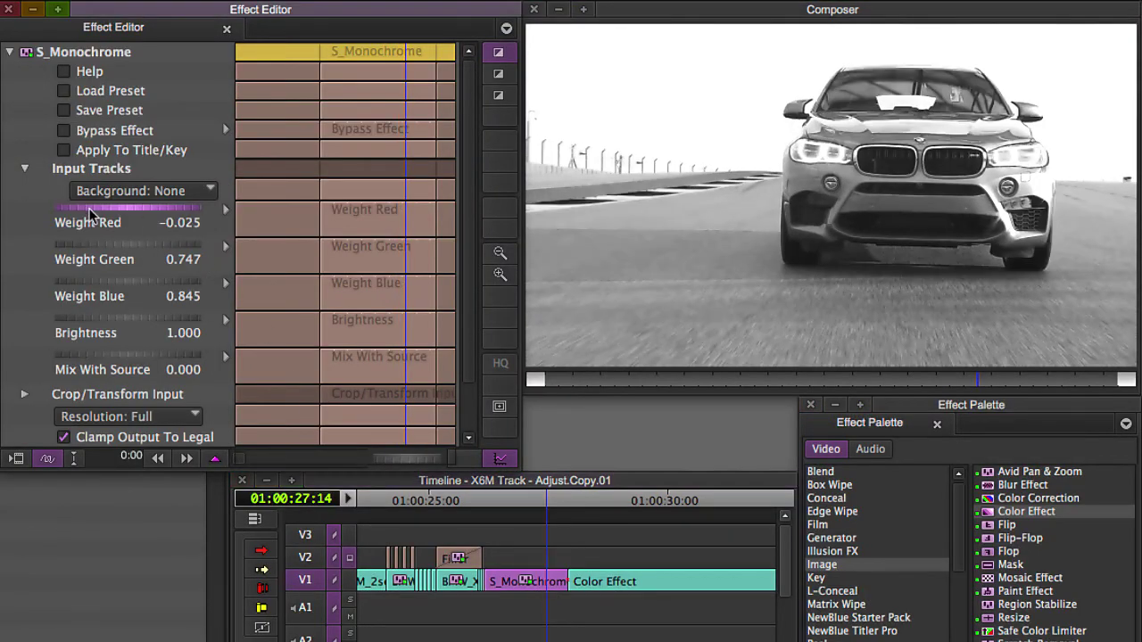
pyautogui.moveTo(92, 214); pyautogui.dragTo(1070, 219)
pyautogui.moveTo(935, 210); pyautogui.dragTo(961, 199)
# Set Weight Green and Weight Blue of the S_Monochrome effect to 0, then leave effect editing and check the shot
pyautogui.click(185, 245)
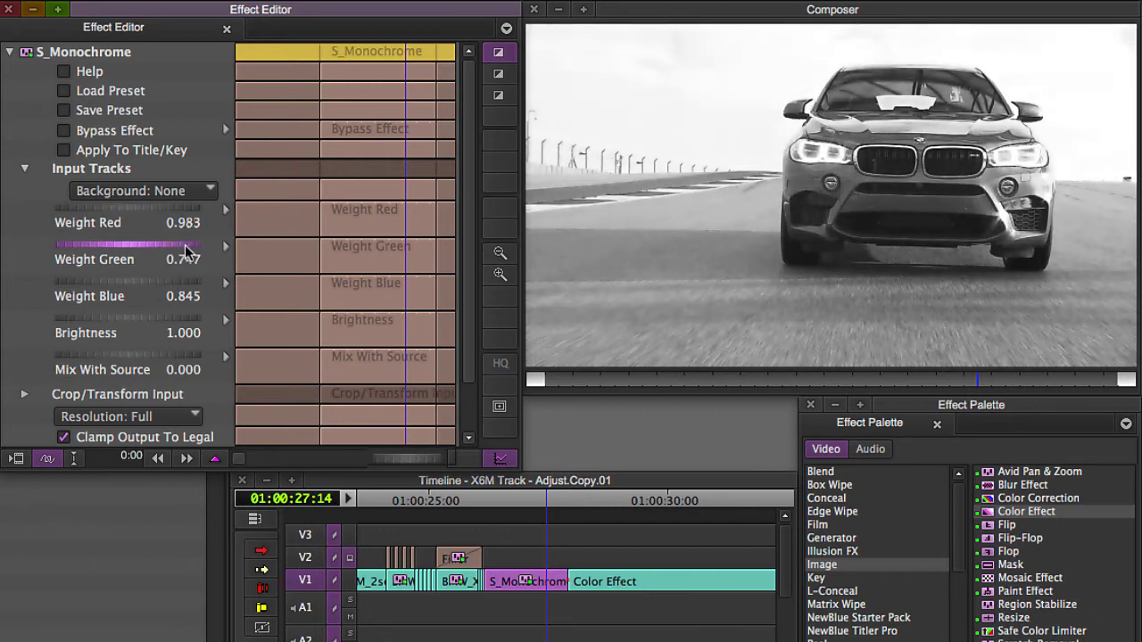
pyautogui.moveTo(190, 253); pyautogui.dragTo(69, 260)
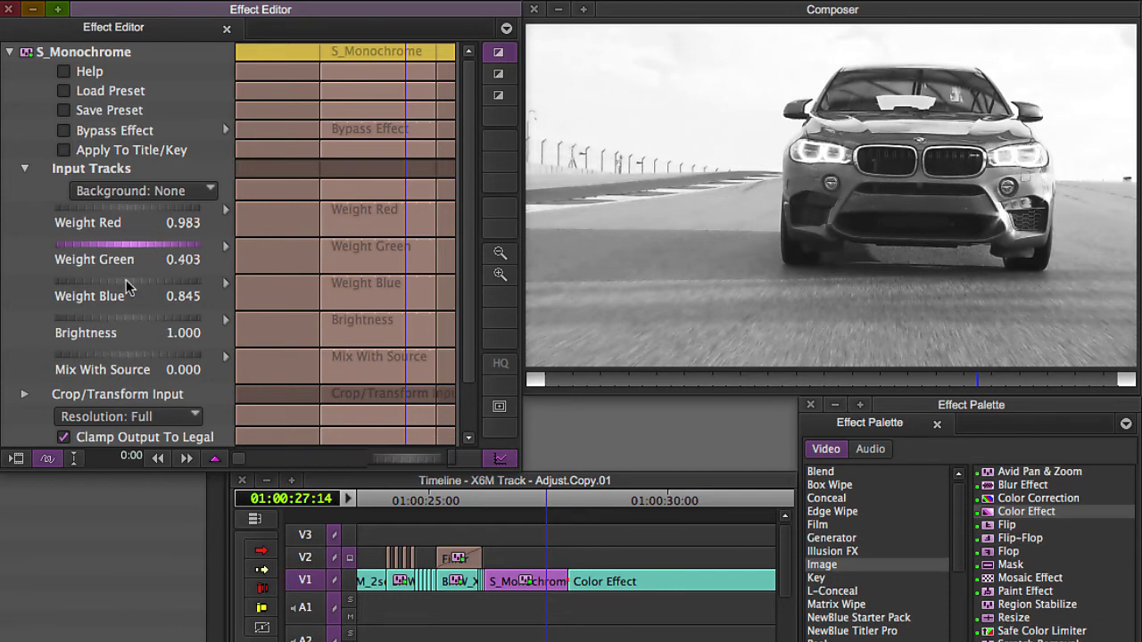
pyautogui.write('0')
pyautogui.press('Return')
pyautogui.click(135, 306)
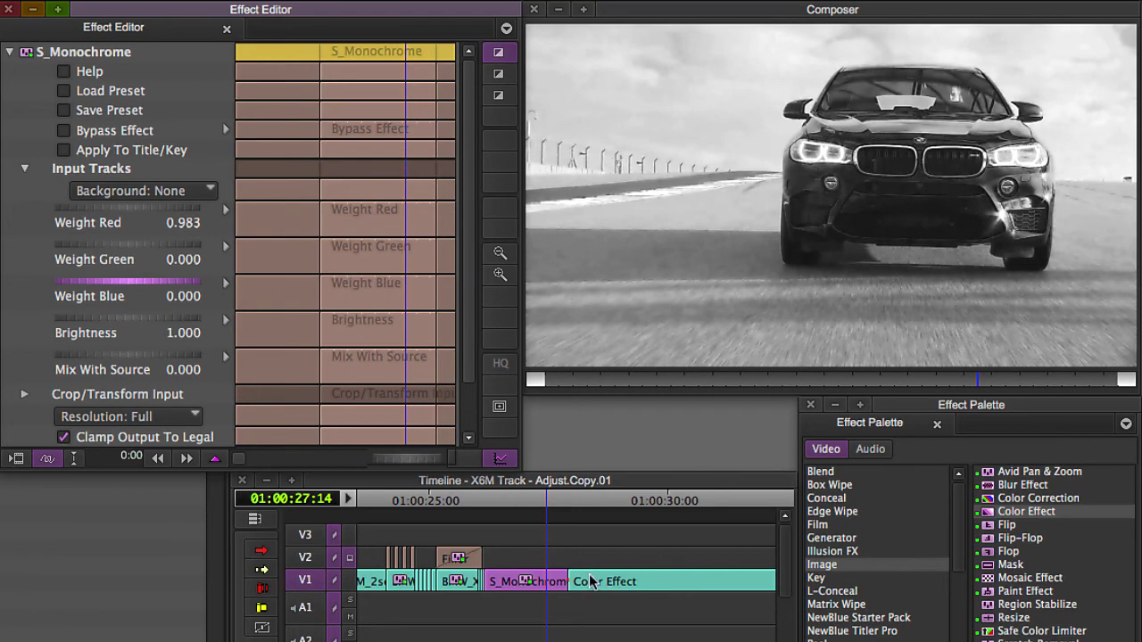
pyautogui.hotkey('shift', 'F9')
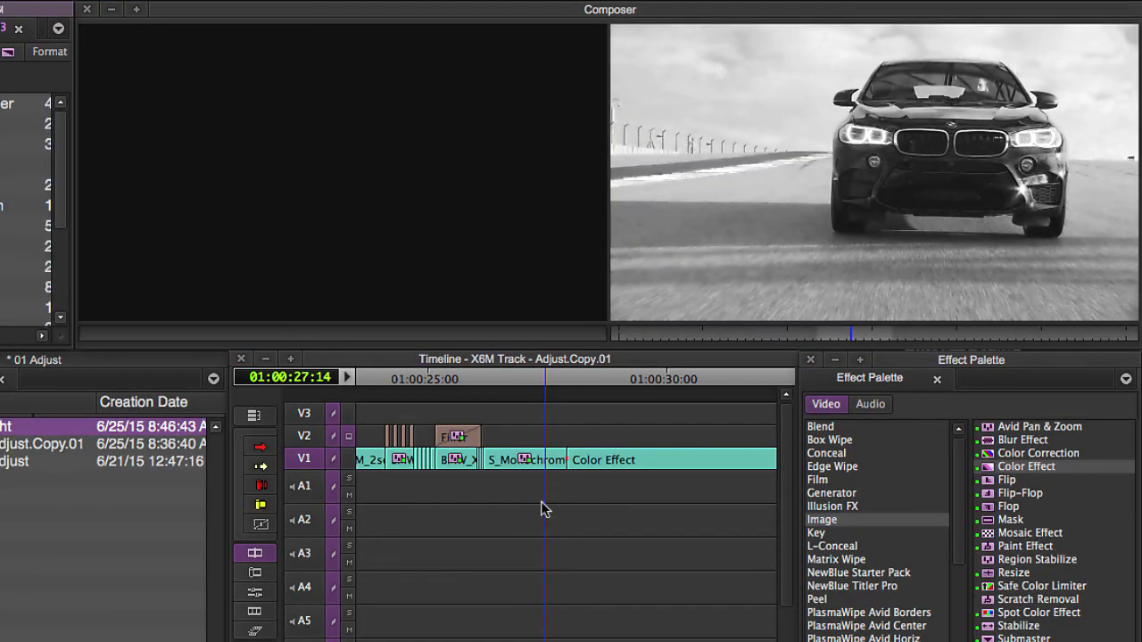
pyautogui.moveTo(535, 481)
pyautogui.mouseDown()
pyautogui.moveTo(581, 470)
pyautogui.moveTo(544, 491)
pyautogui.mouseUp()
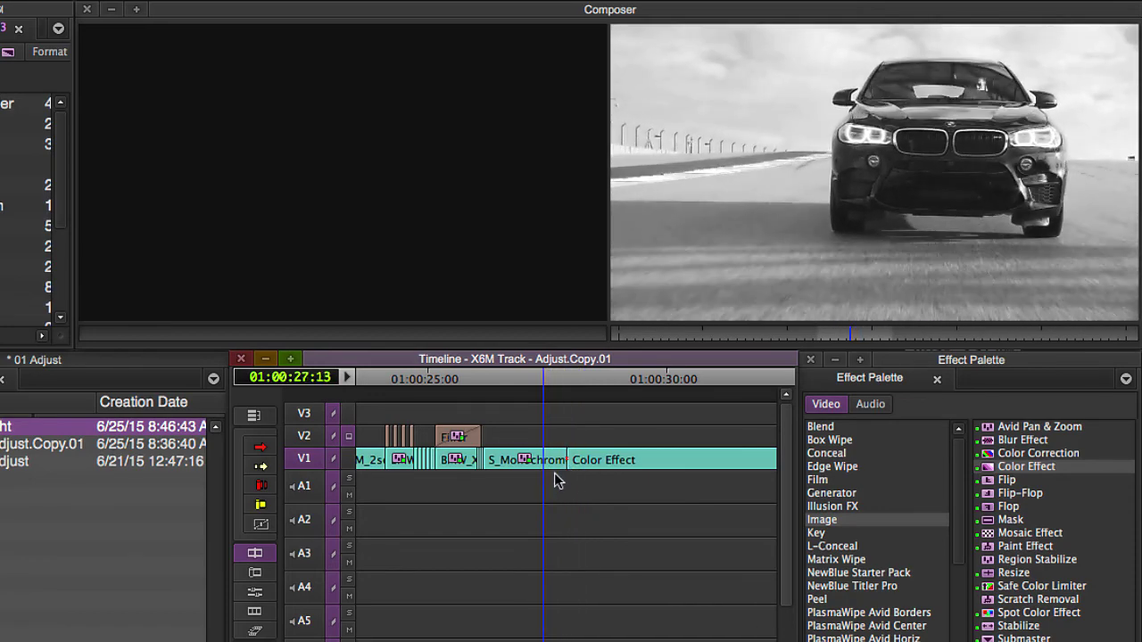